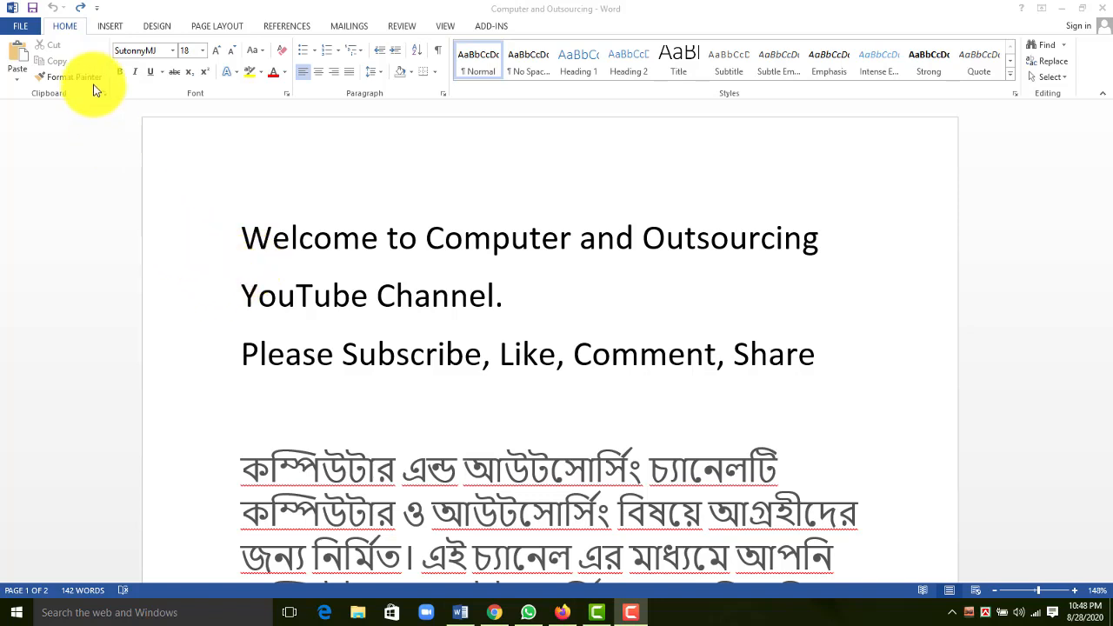
# Create a new blank document.
pyautogui.click(112, 32)
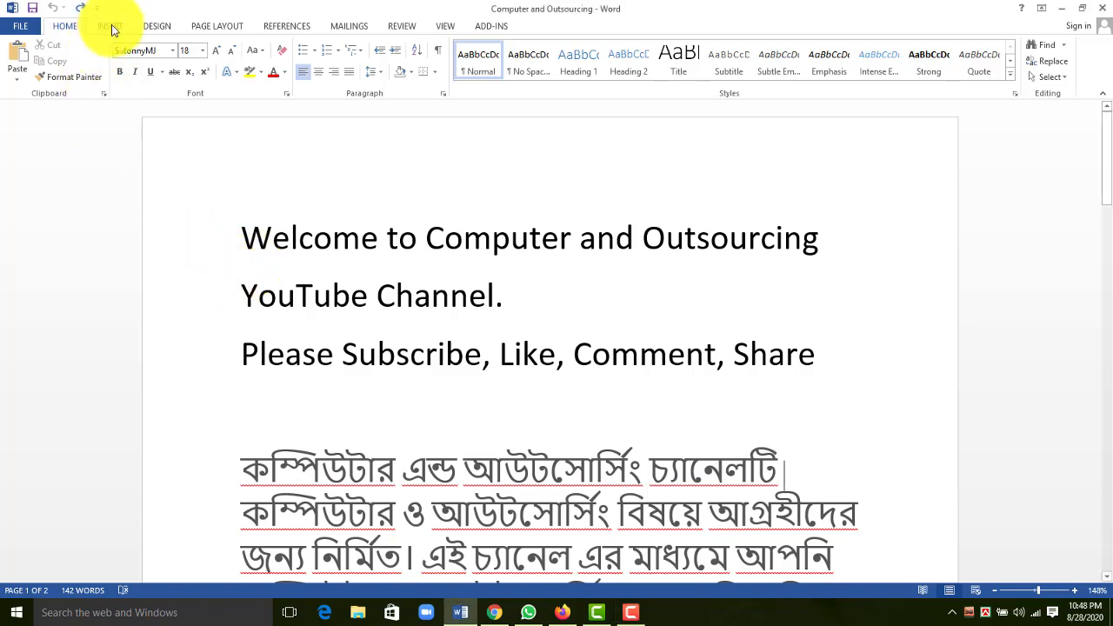
pyautogui.click(110, 27)
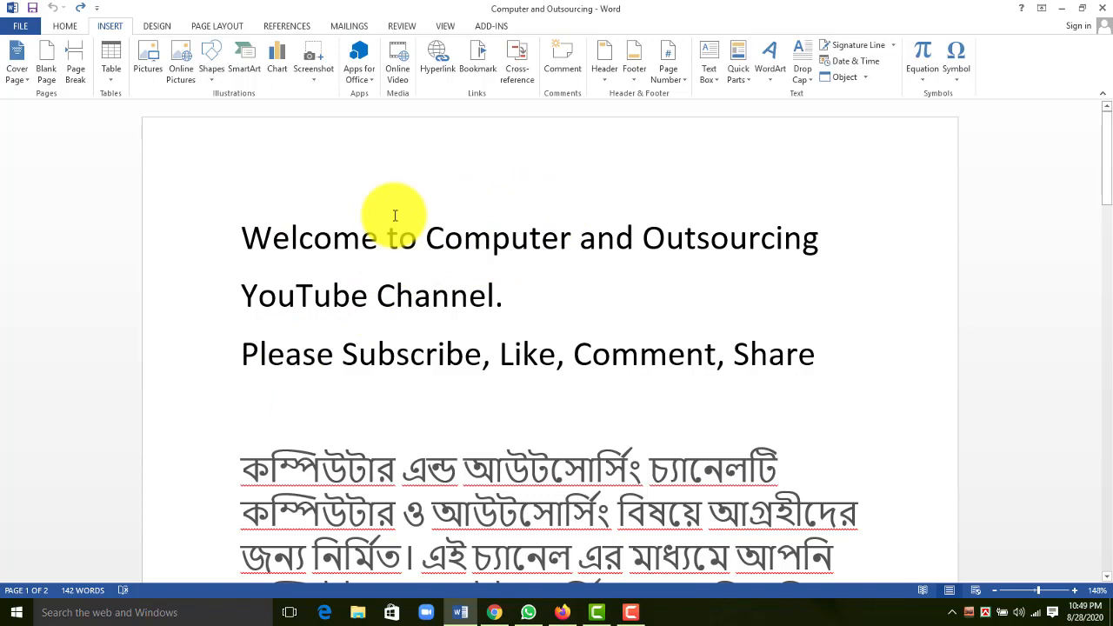
pyautogui.hotkey('ctrl', 'n')
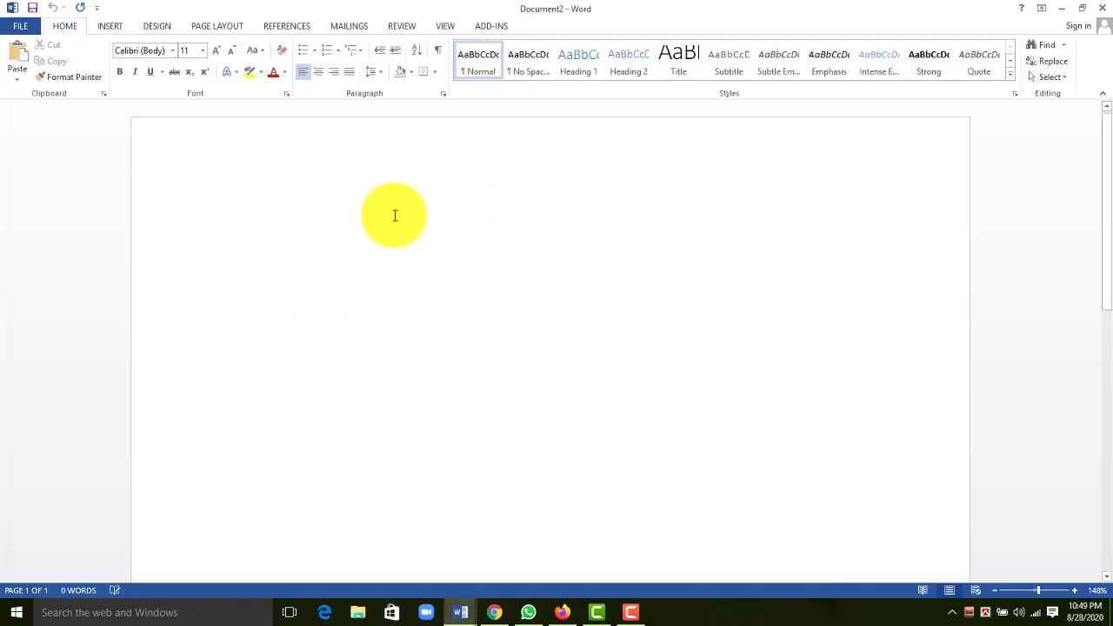
# Insert the built-in Motion cover page with the blue title band into the blank document.
pyautogui.click(113, 28)
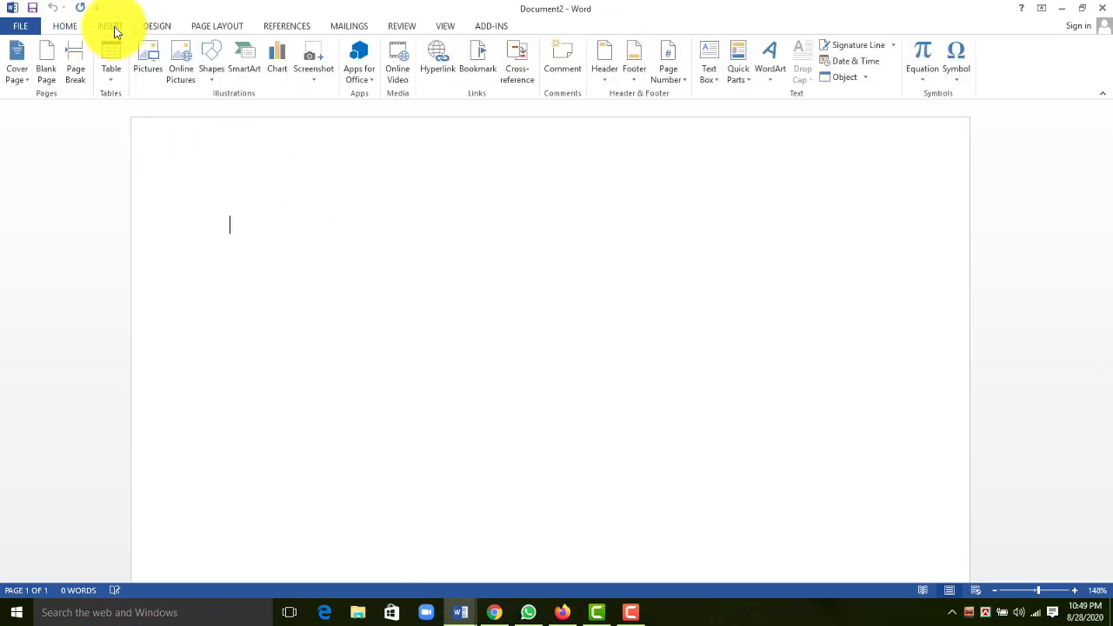
pyautogui.click(26, 83)
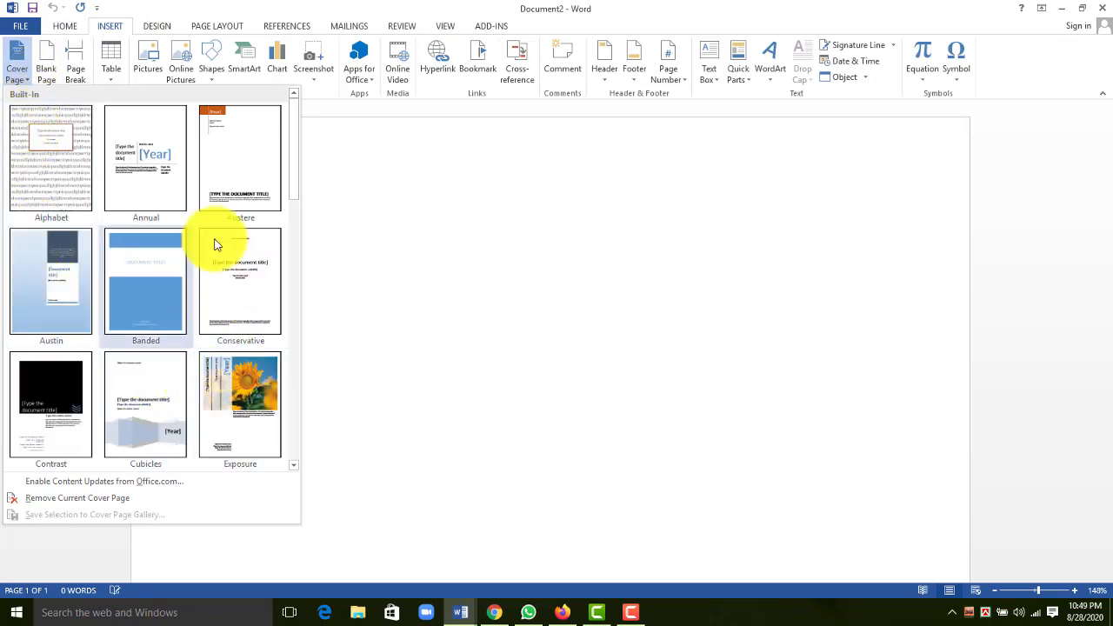
pyautogui.moveTo(294, 187); pyautogui.dragTo(290, 244)
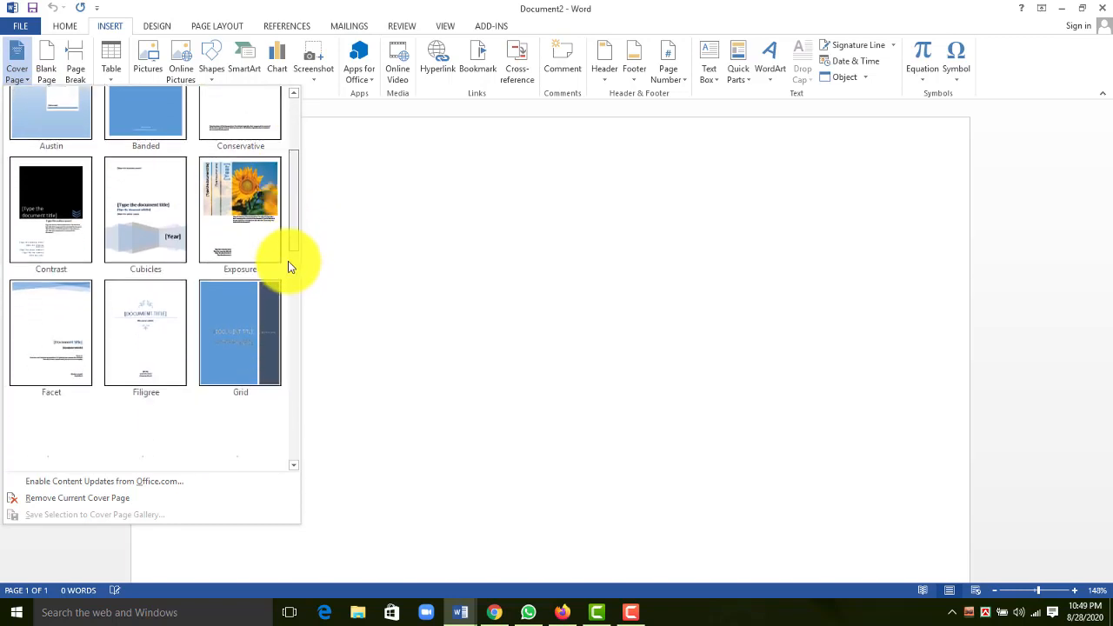
pyautogui.scroll(-2, 293, 227)
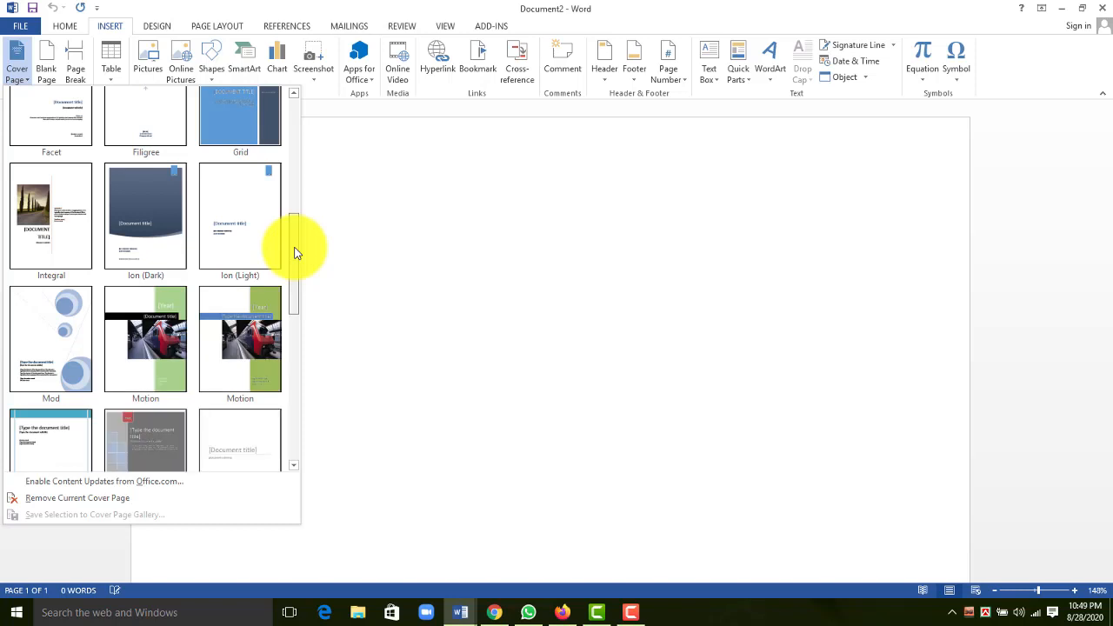
pyautogui.moveTo(295, 252); pyautogui.dragTo(293, 289)
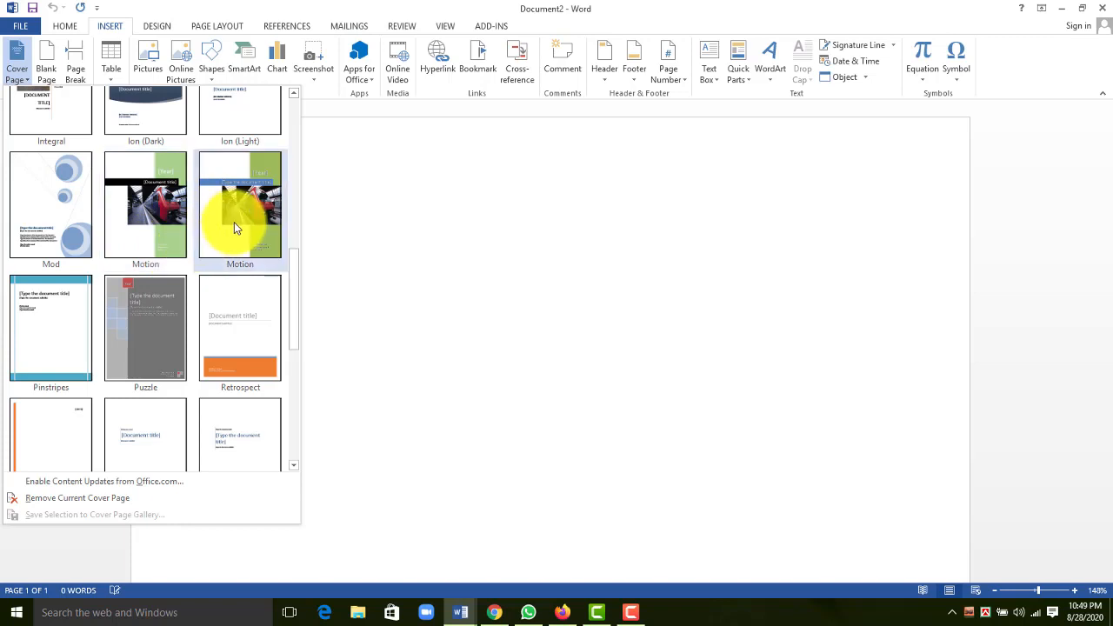
pyautogui.press('Escape')
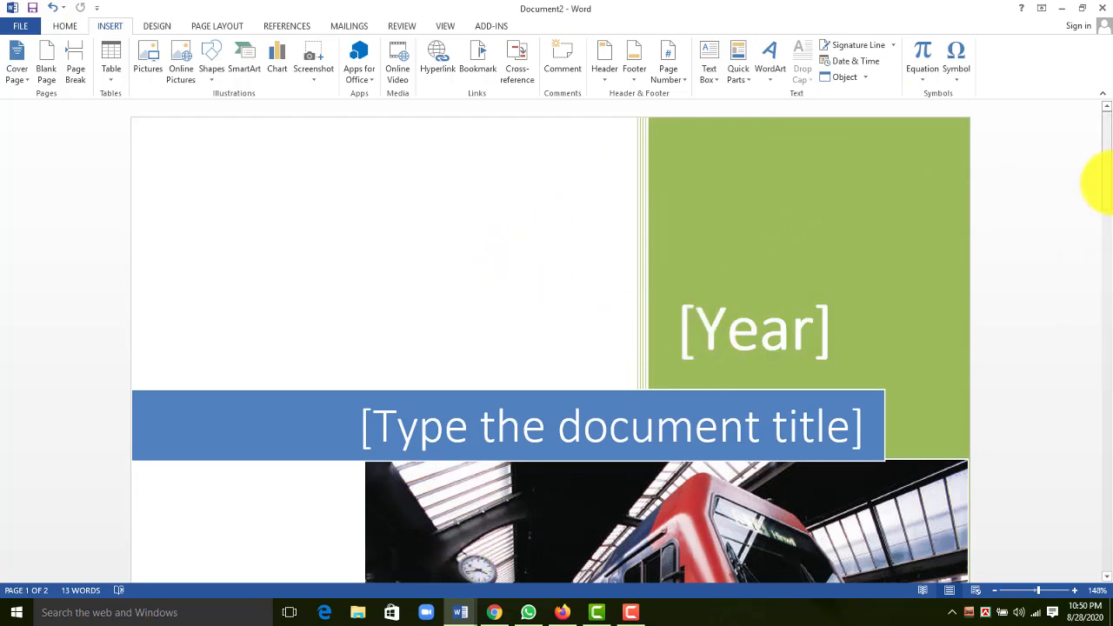
pyautogui.moveTo(1105, 181)
pyautogui.mouseDown()
pyautogui.moveTo(1106, 370)
pyautogui.moveTo(1109, 163)
pyautogui.mouseUp()
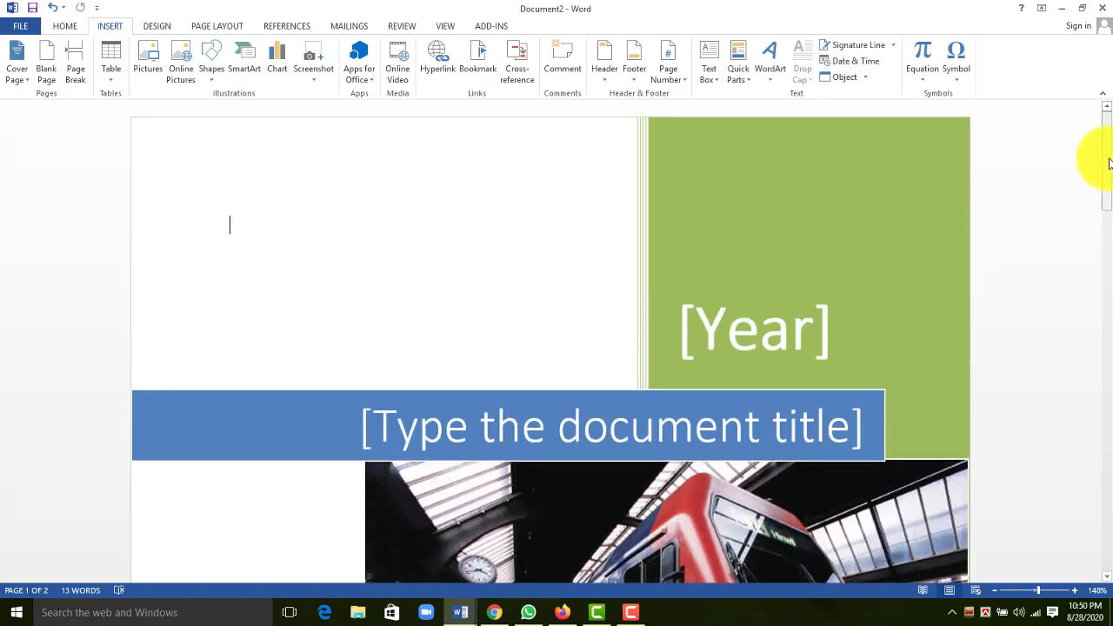
# Replace the current cover page with the built-in Exposure design showing the sunflower photo.
pyautogui.click(17, 63)
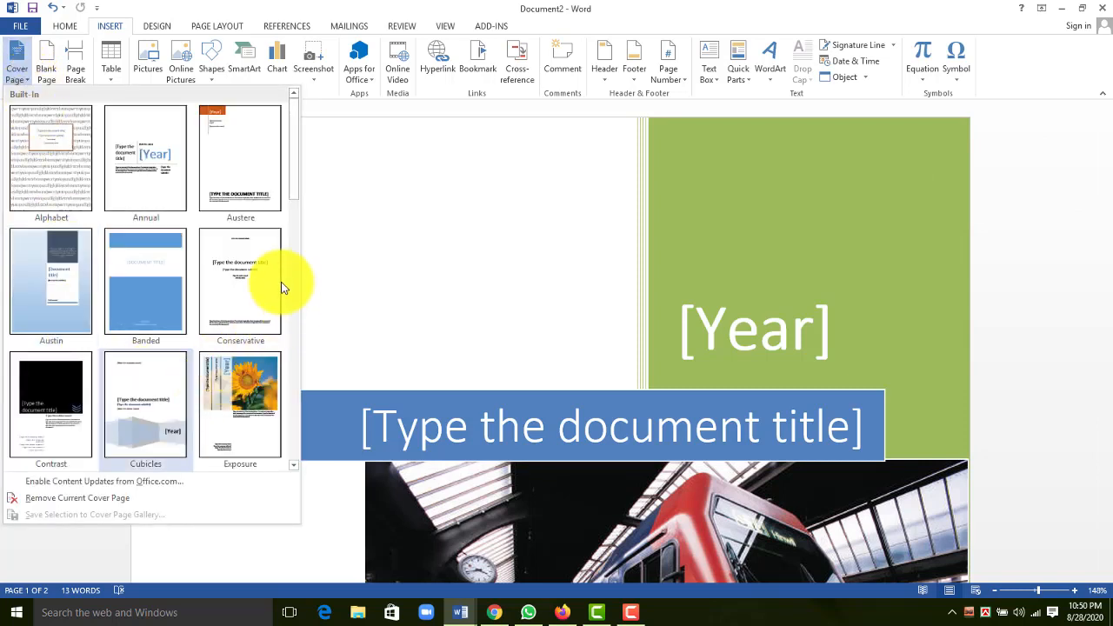
pyautogui.click(249, 399)
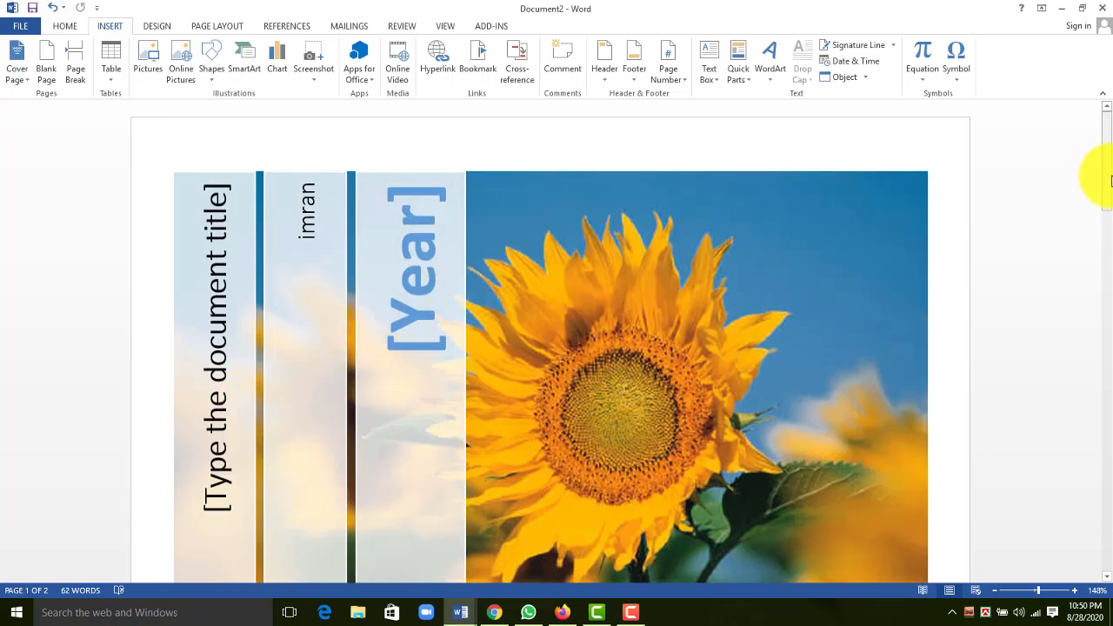
pyautogui.moveTo(1106, 180)
pyautogui.mouseDown()
pyautogui.moveTo(1110, 361)
pyautogui.moveTo(1108, 165)
pyautogui.moveTo(1106, 180)
pyautogui.mouseUp()
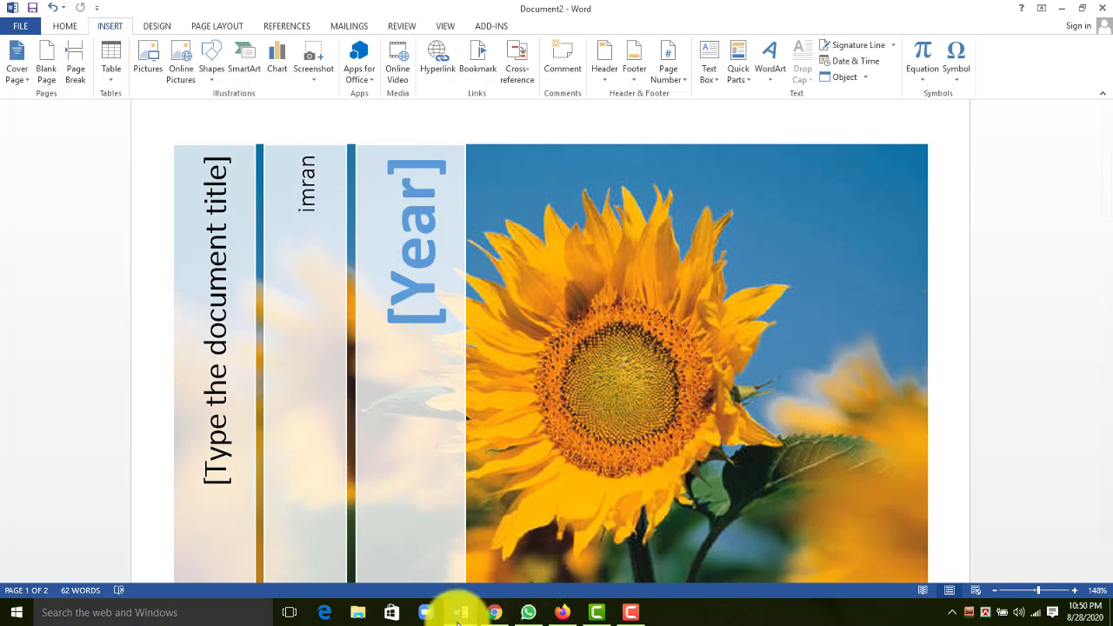
# Switch to the open Computer and Outsourcing document.
pyautogui.moveTo(458, 621)
pyautogui.click(433, 557)
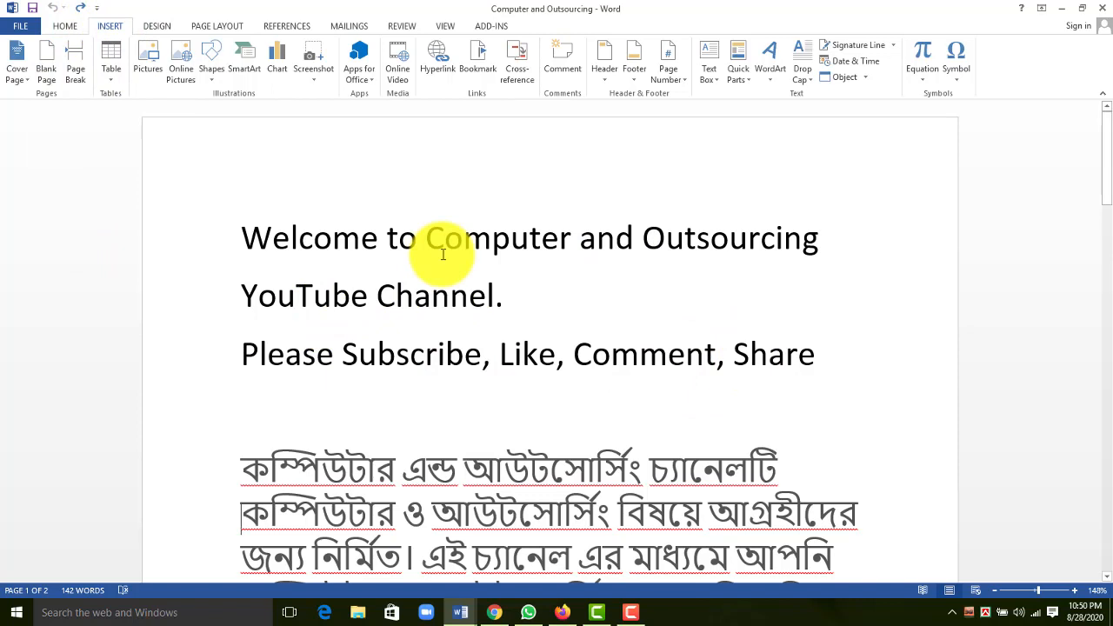
# Insert a blank page before the second line of the first Bengali paragraph and undo the insertion.
pyautogui.click(48, 70)
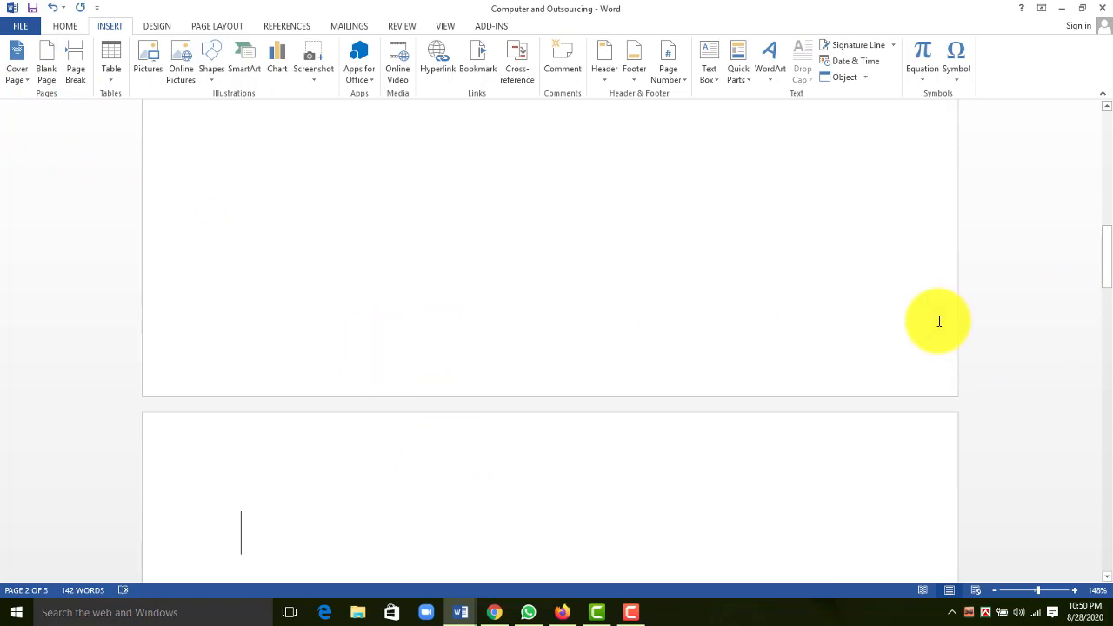
pyautogui.hotkey('ctrl', 'z')
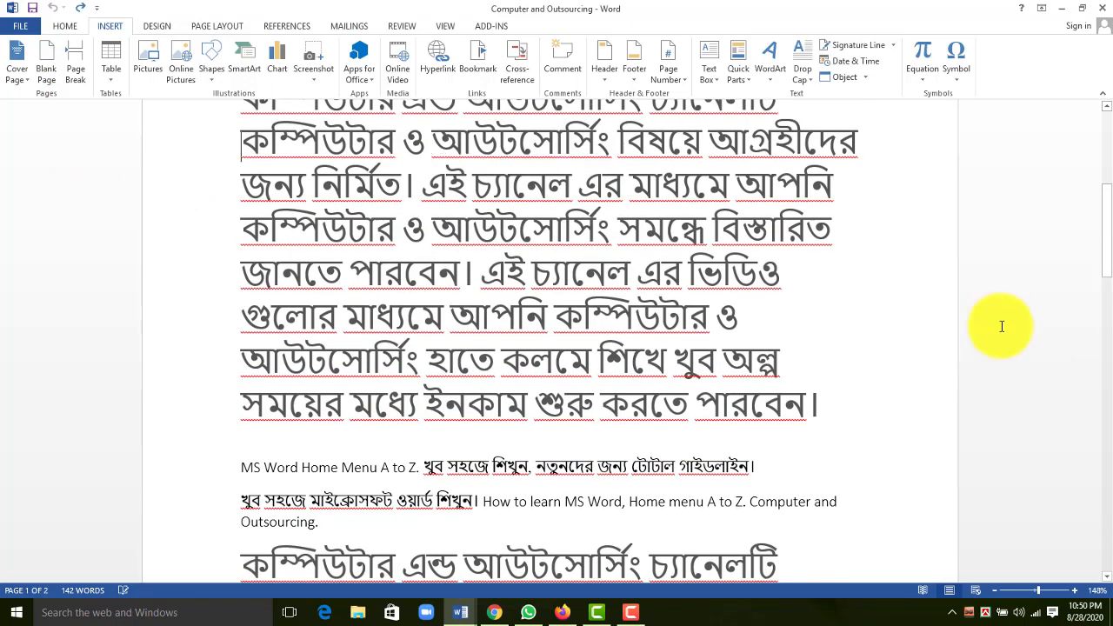
pyautogui.scroll(3, 1096, 252)
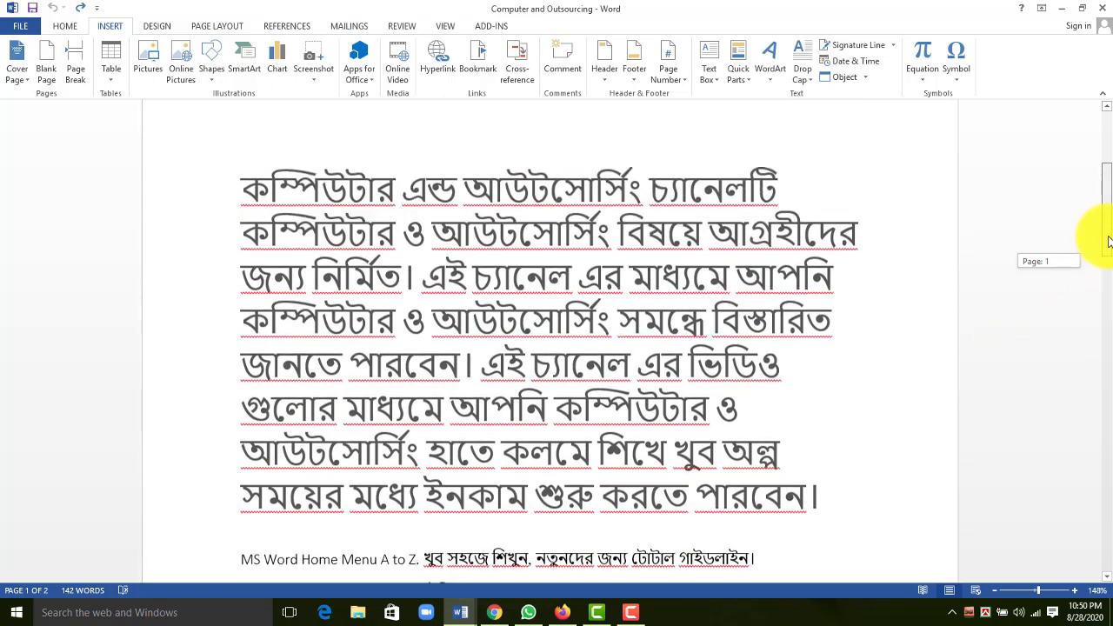
pyautogui.click(1108, 200)
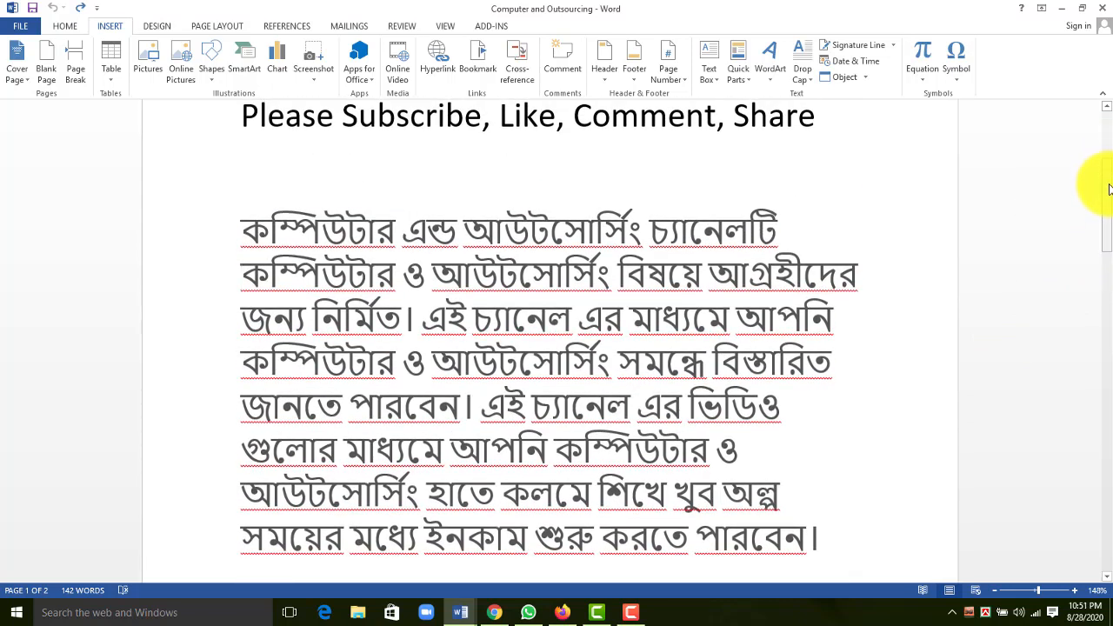
pyautogui.click(1110, 190)
pyautogui.moveTo(1110, 190); pyautogui.dragTo(1108, 122)
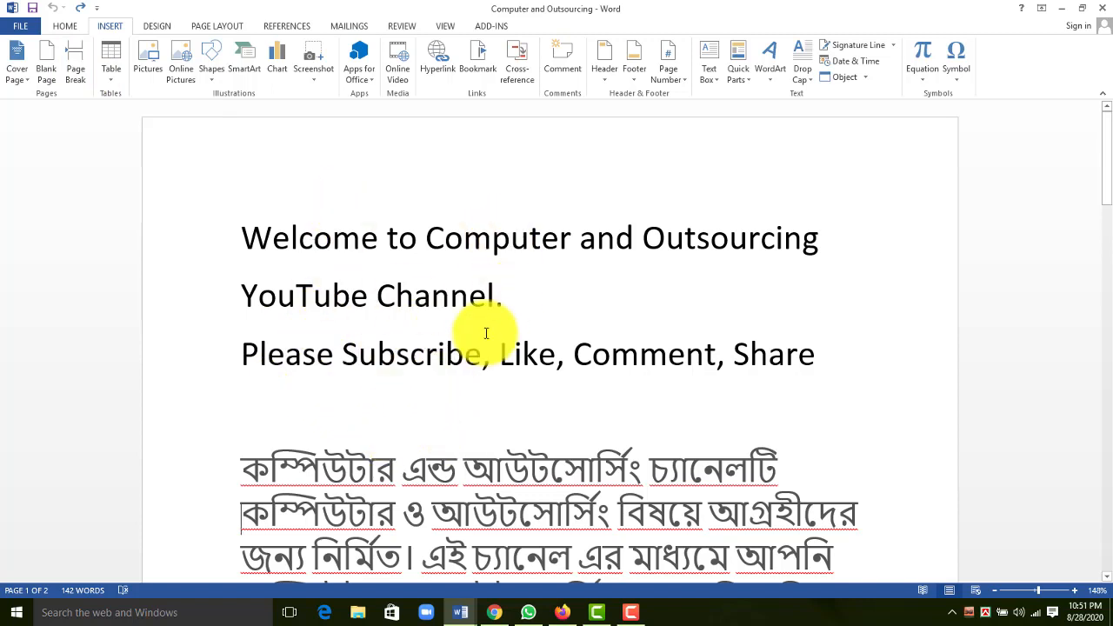
# Insert a page break on the empty line below "Please Subscribe, Like, Comment, Share" and undo it.
pyautogui.click(270, 407)
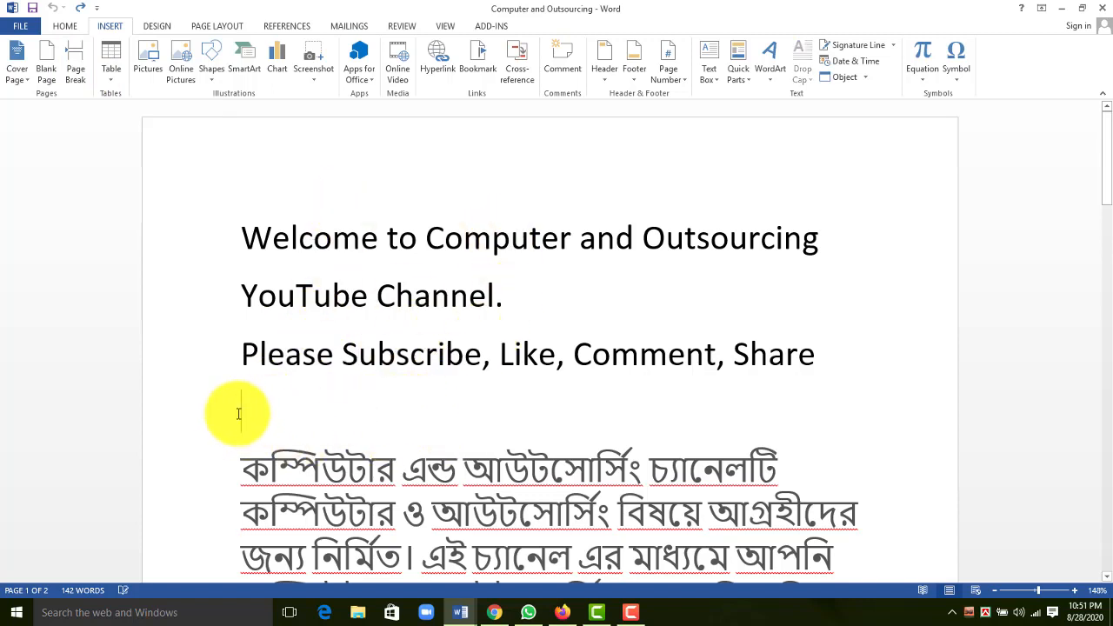
pyautogui.click(76, 87)
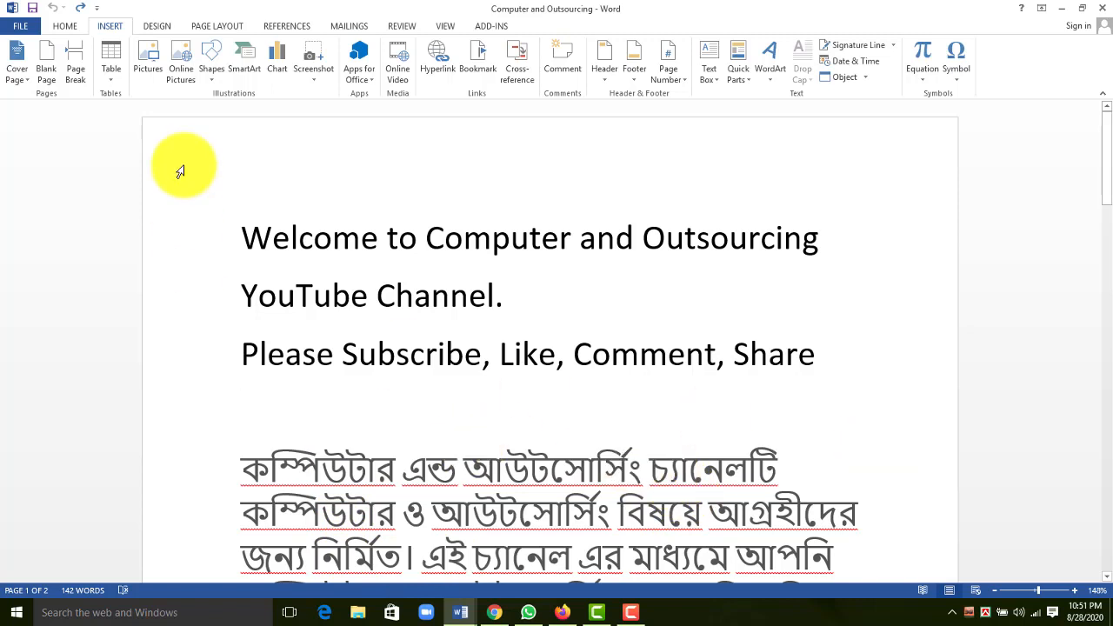
pyautogui.click(76, 70)
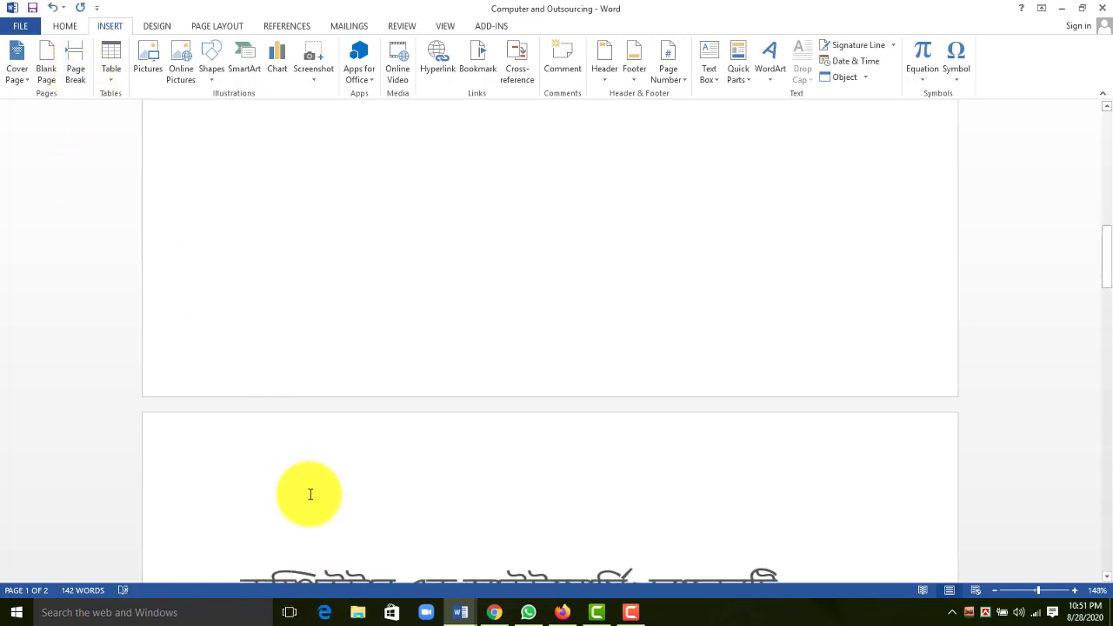
pyautogui.moveTo(1108, 273); pyautogui.dragTo(1108, 146)
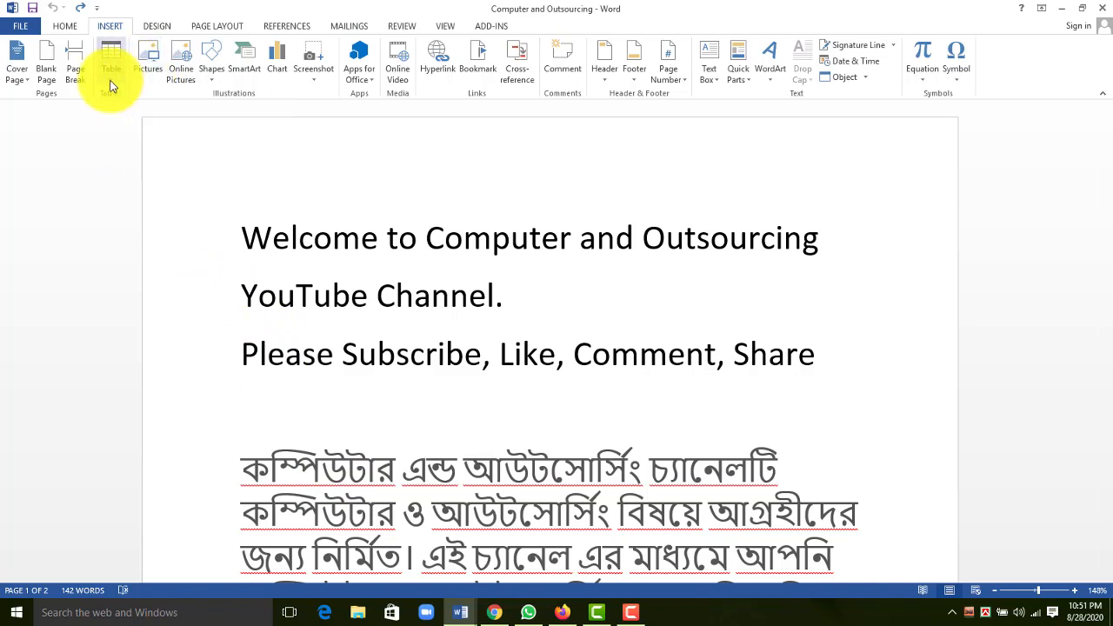
# Add three empty lines above "Welcome to Computer and Outsourcing" and place the text cursor on the first one.
pyautogui.click(237, 217)
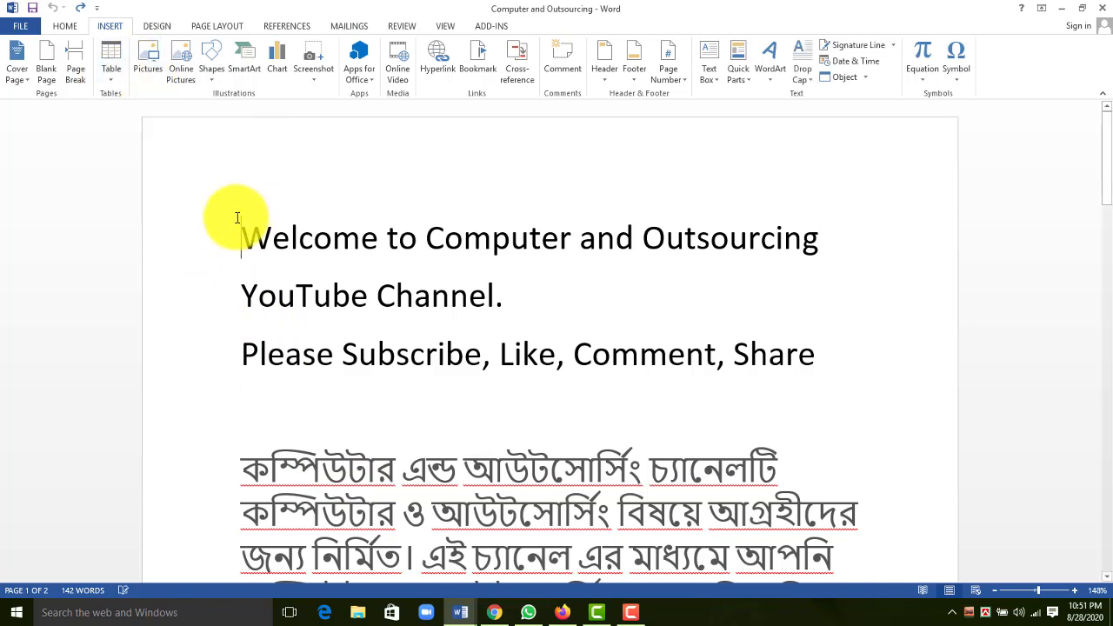
pyautogui.press('Return')
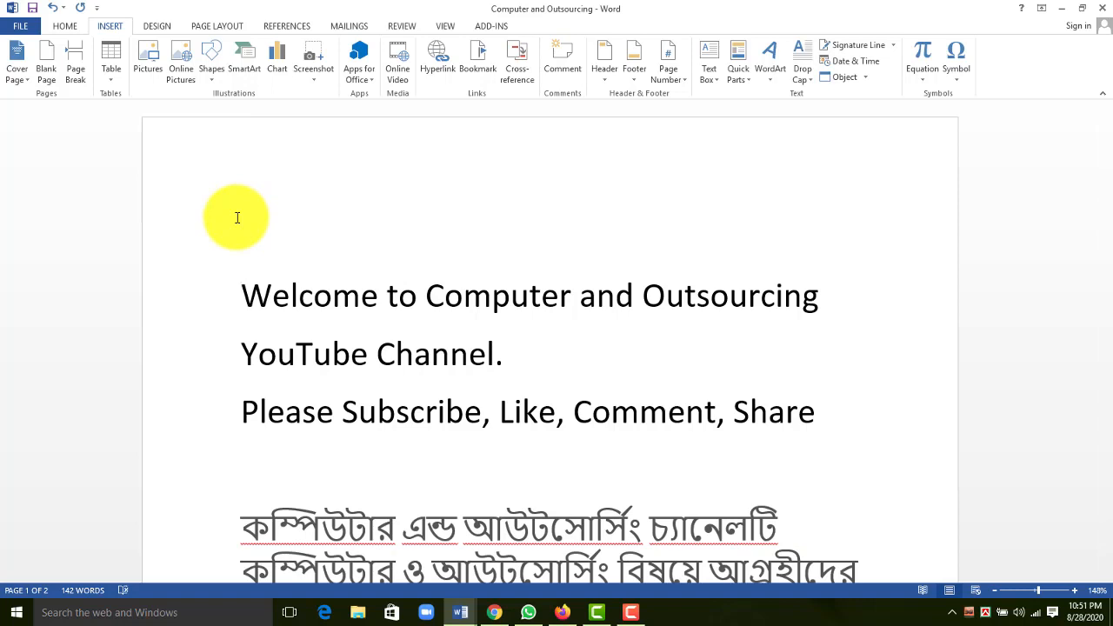
pyautogui.press('Return')
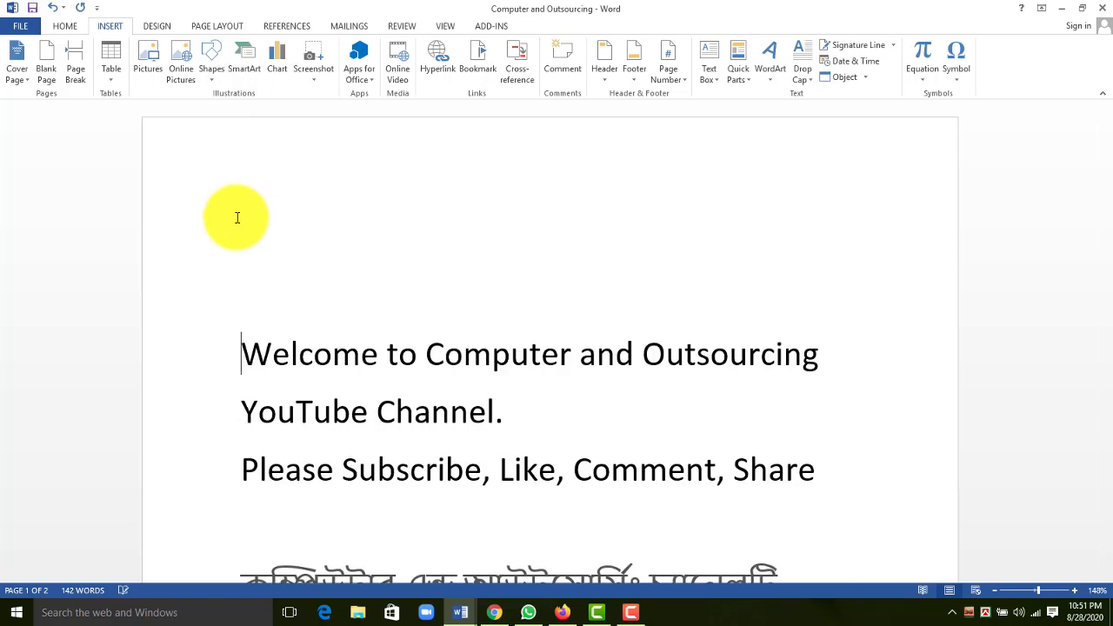
pyautogui.press('Return')
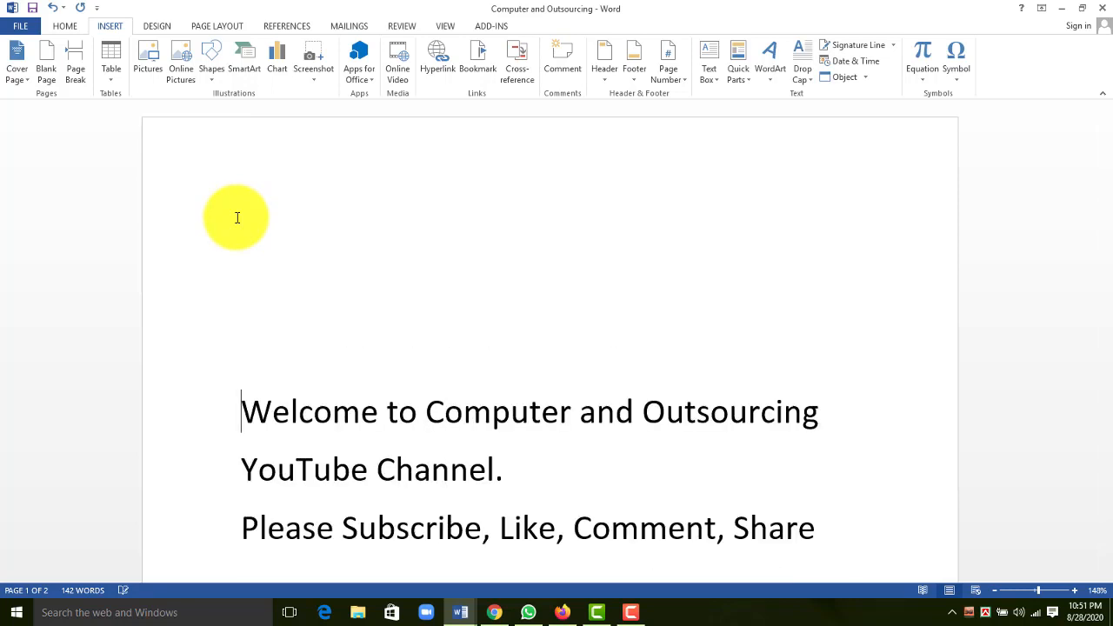
pyautogui.press('Up')
pyautogui.press('Up')
pyautogui.press('Up')
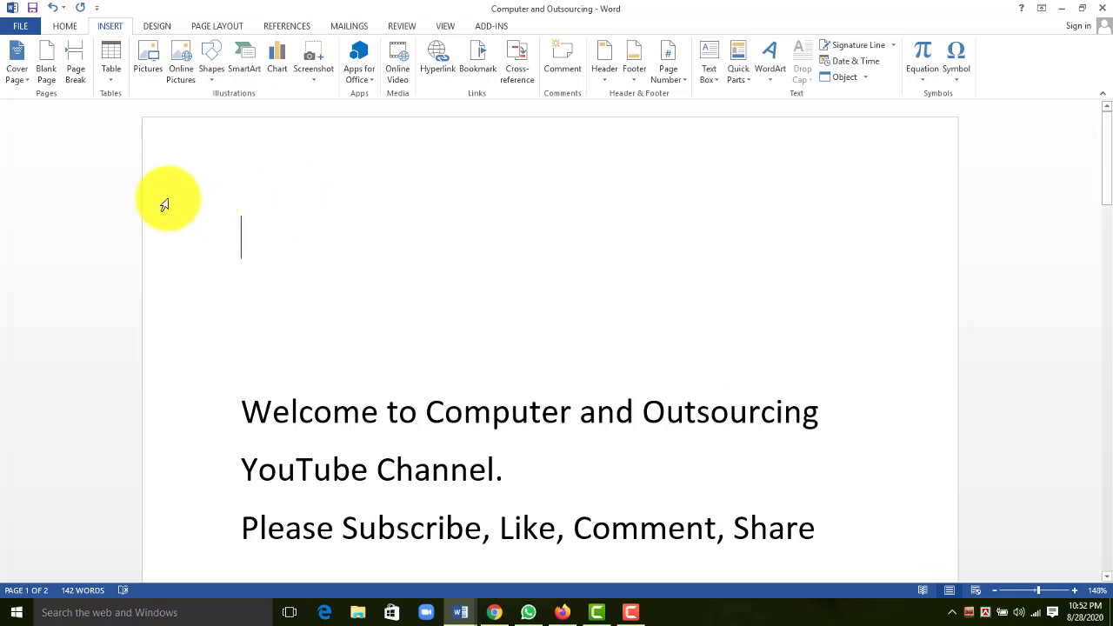
# Insert a table with five columns and four rows at the top of the page and enter "Dhaka" in its first cell.
pyautogui.click(110, 85)
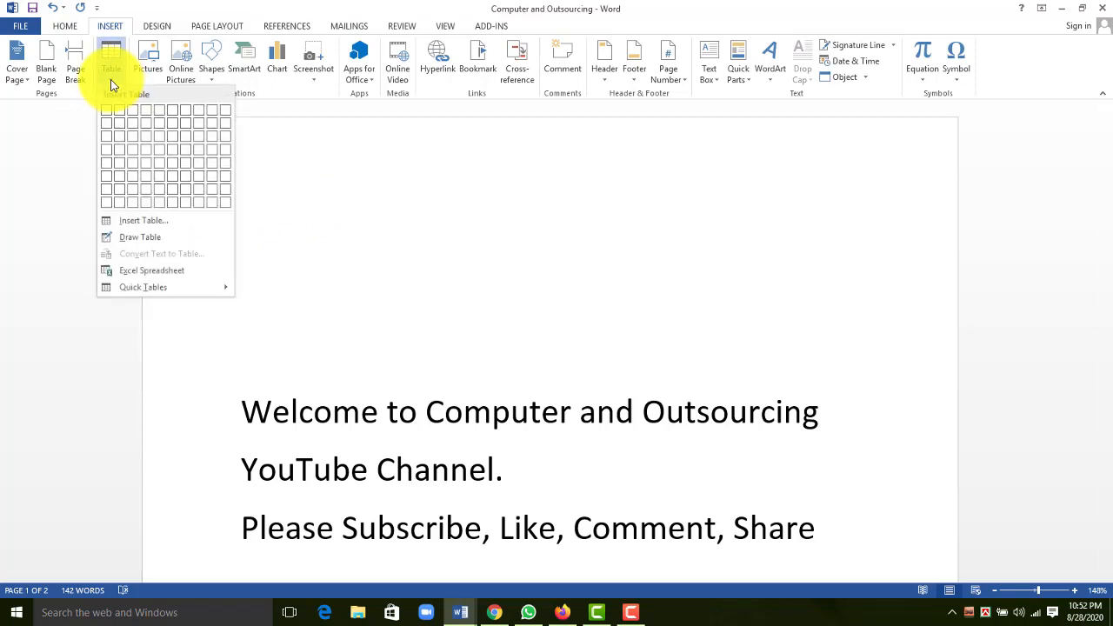
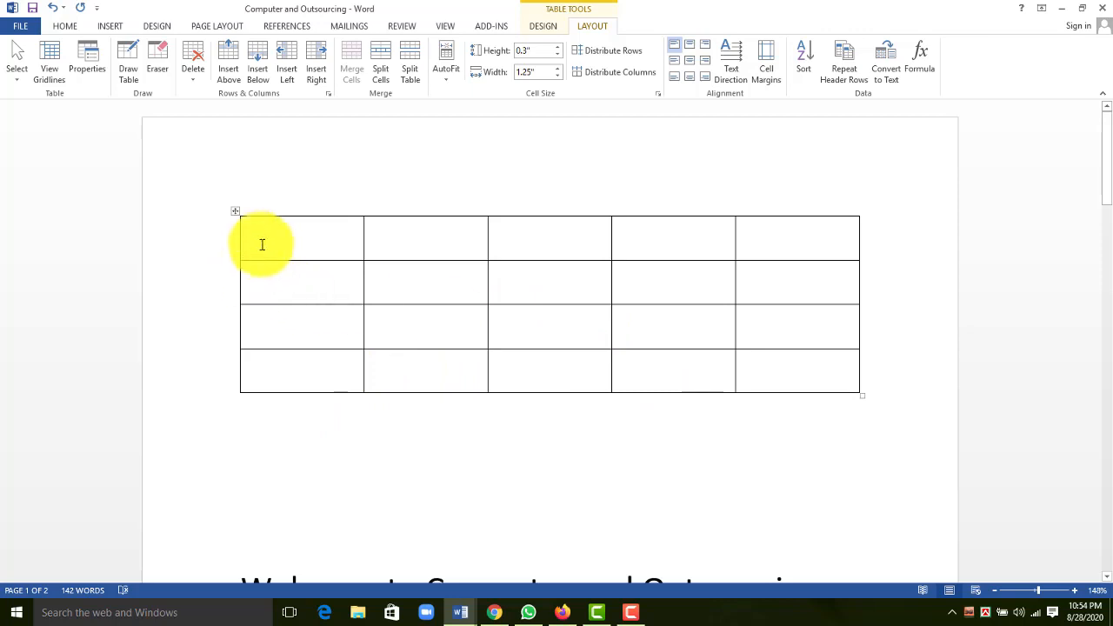
pyautogui.moveTo(206, 309)
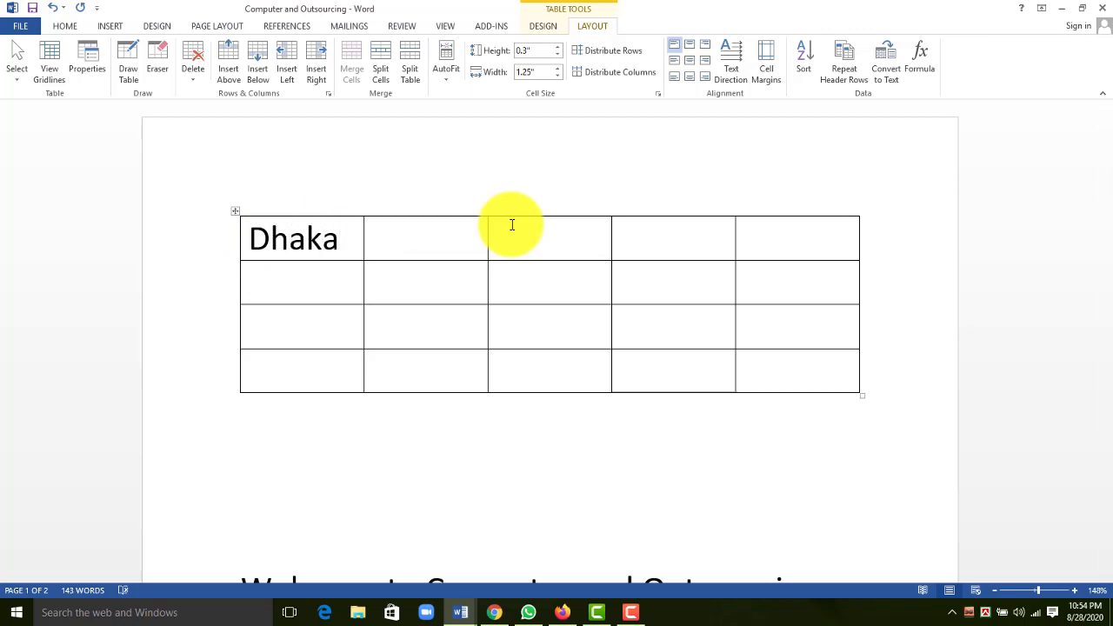
# Set the bottom cell of the second column to top center alignment and try the same alignment on the "Dhaka" cell.
pyautogui.click(437, 378)
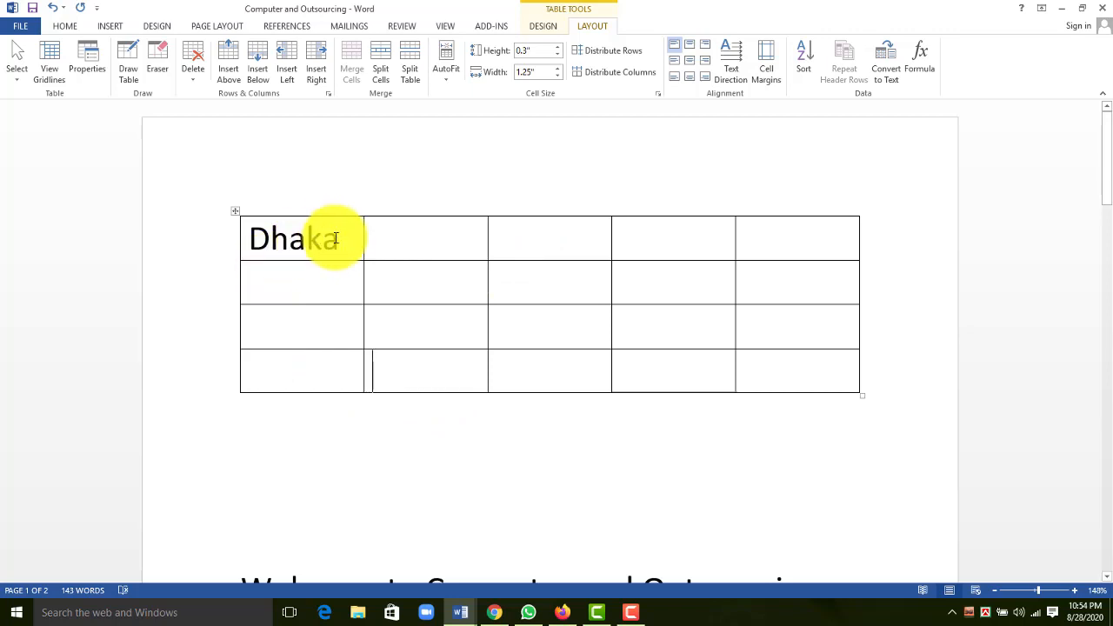
pyautogui.click(692, 46)
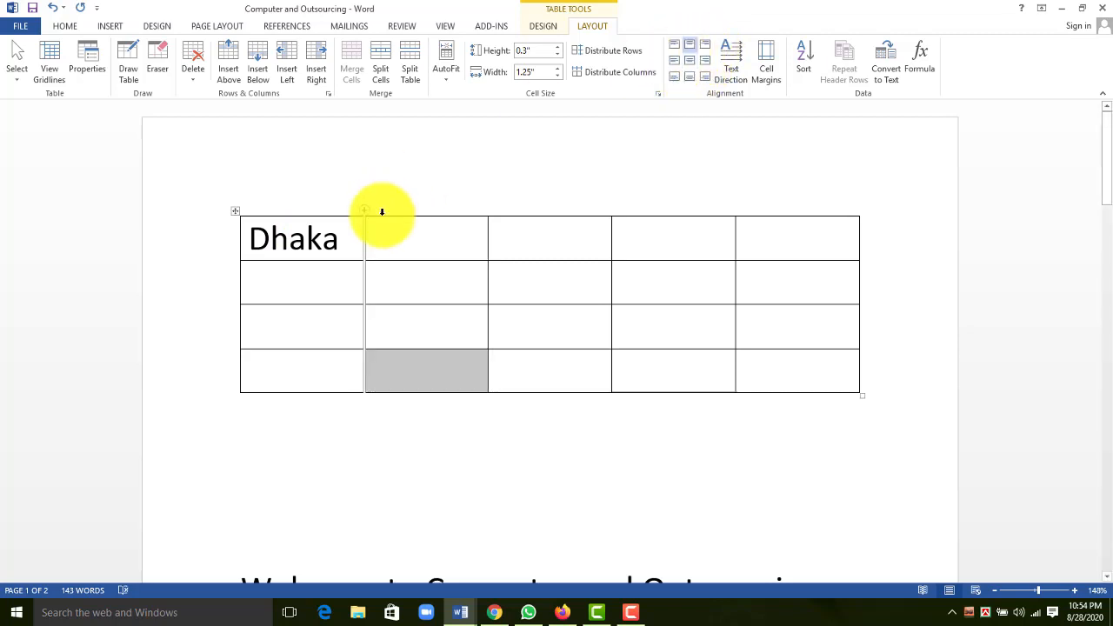
pyautogui.click(355, 246)
pyautogui.click(692, 46)
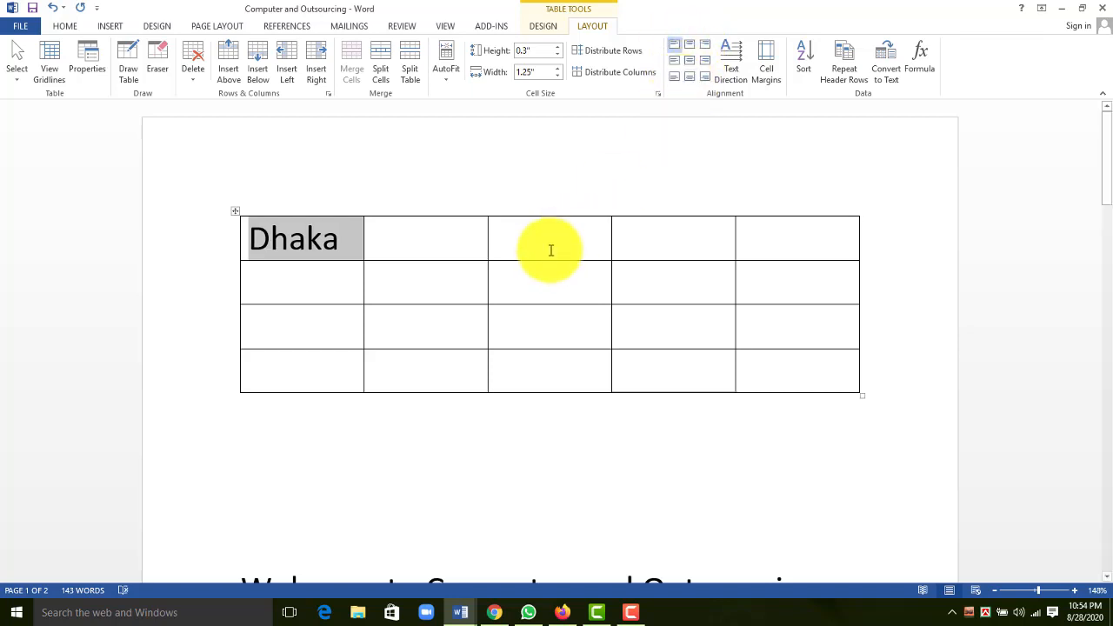
pyautogui.click(353, 250)
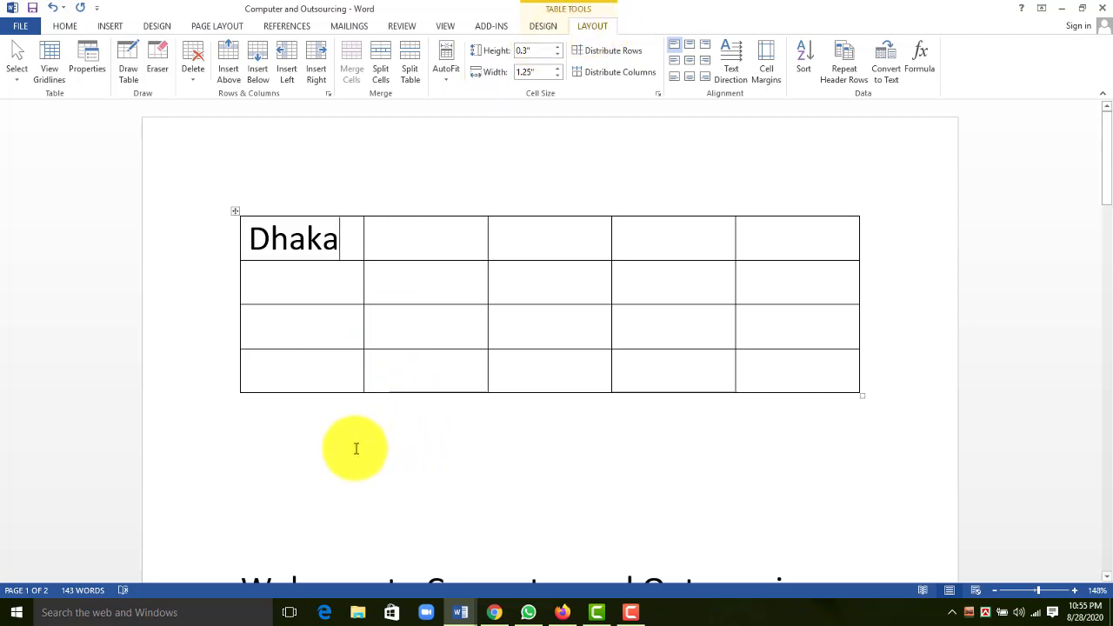
pyautogui.click(280, 436)
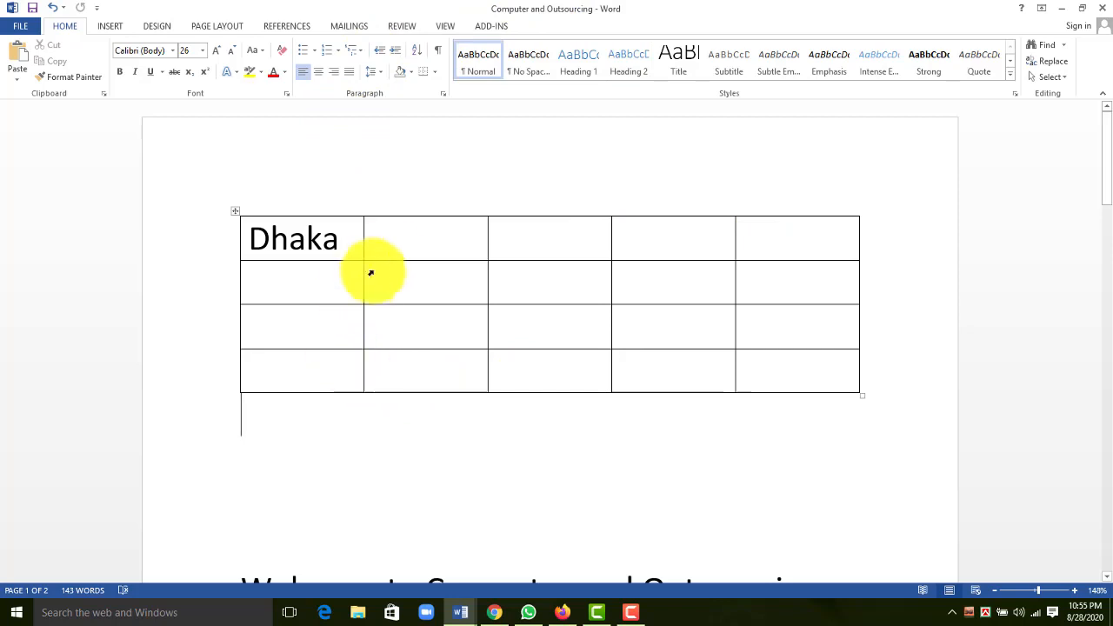
pyautogui.click(352, 241)
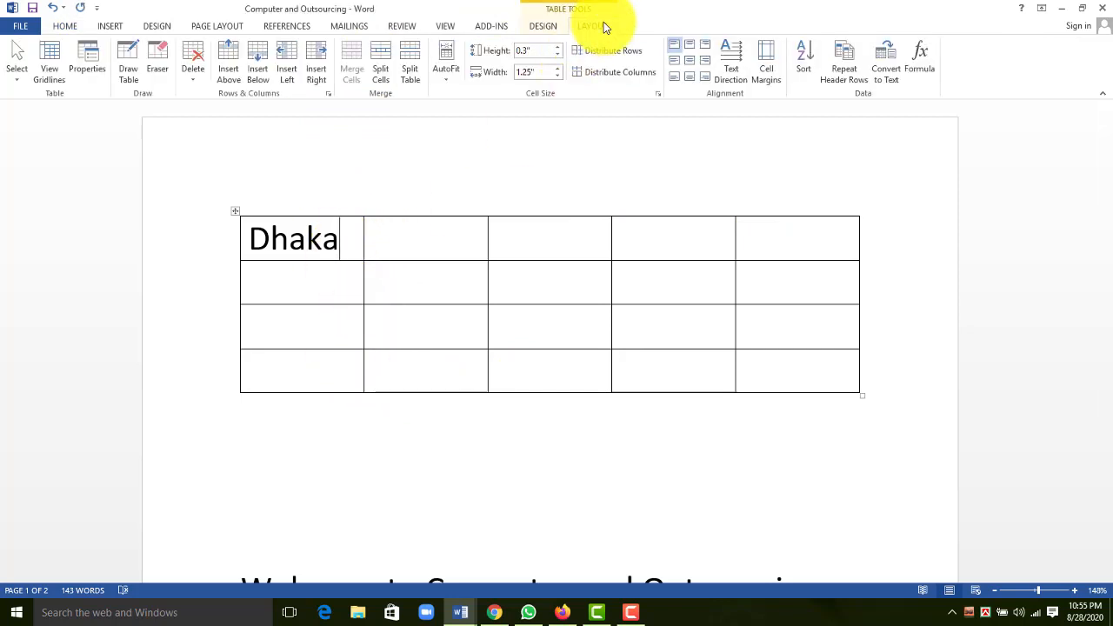
pyautogui.click(544, 28)
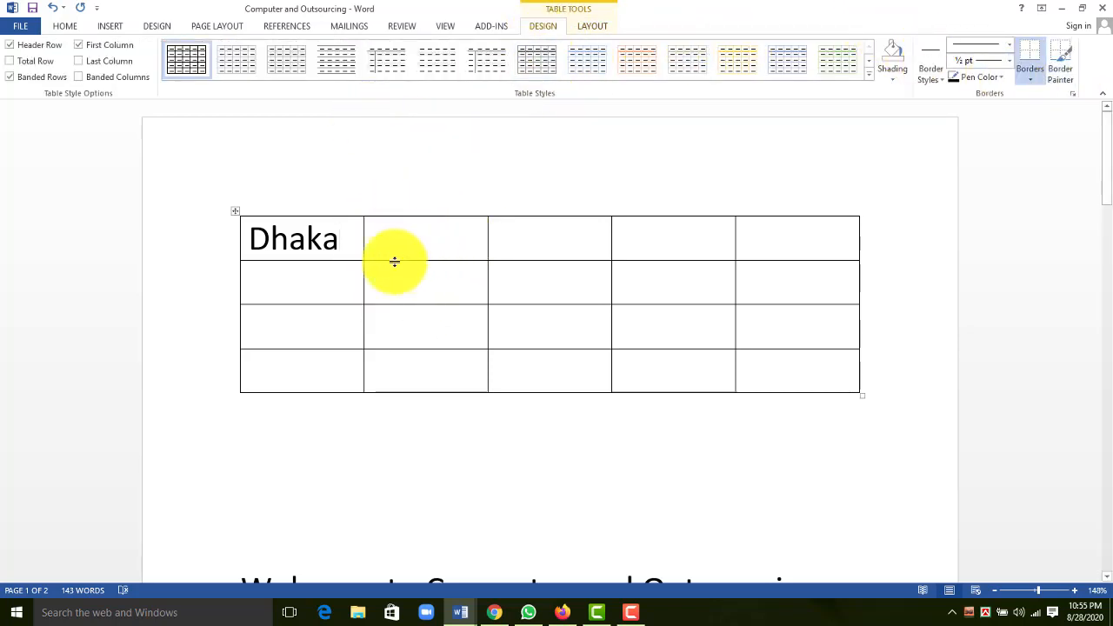
pyautogui.click(591, 28)
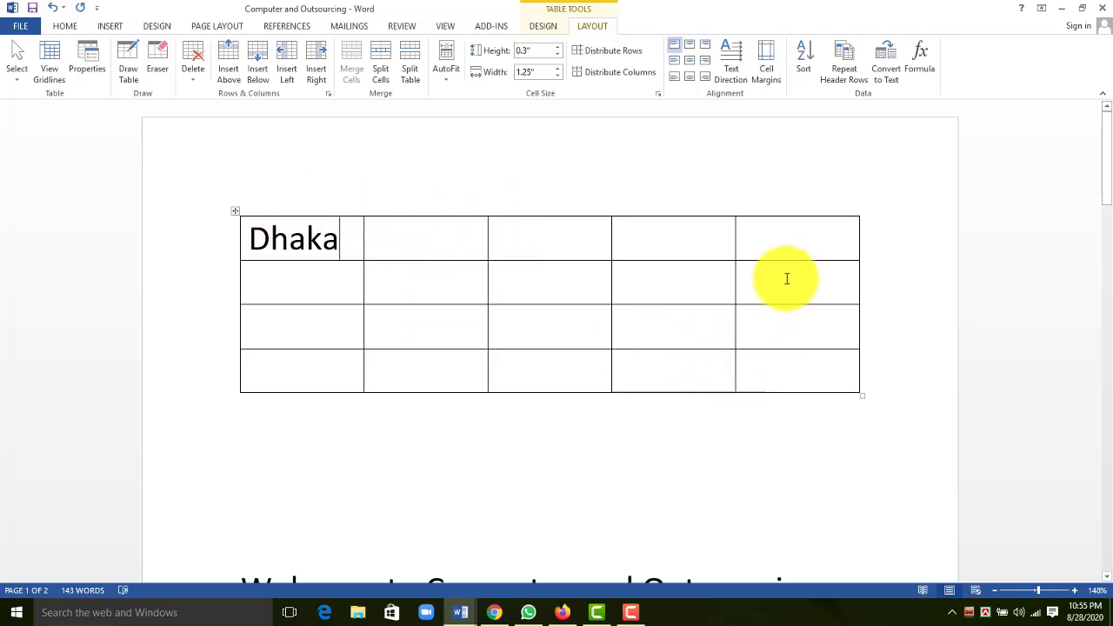
pyautogui.moveTo(787, 278); pyautogui.dragTo(788, 363)
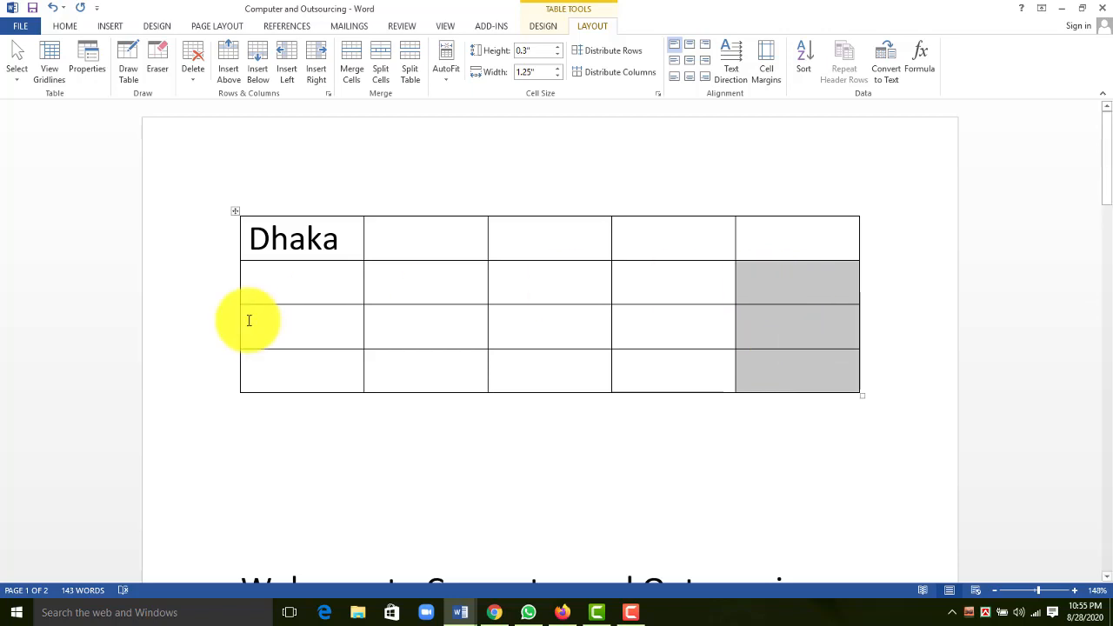
pyautogui.click(790, 340)
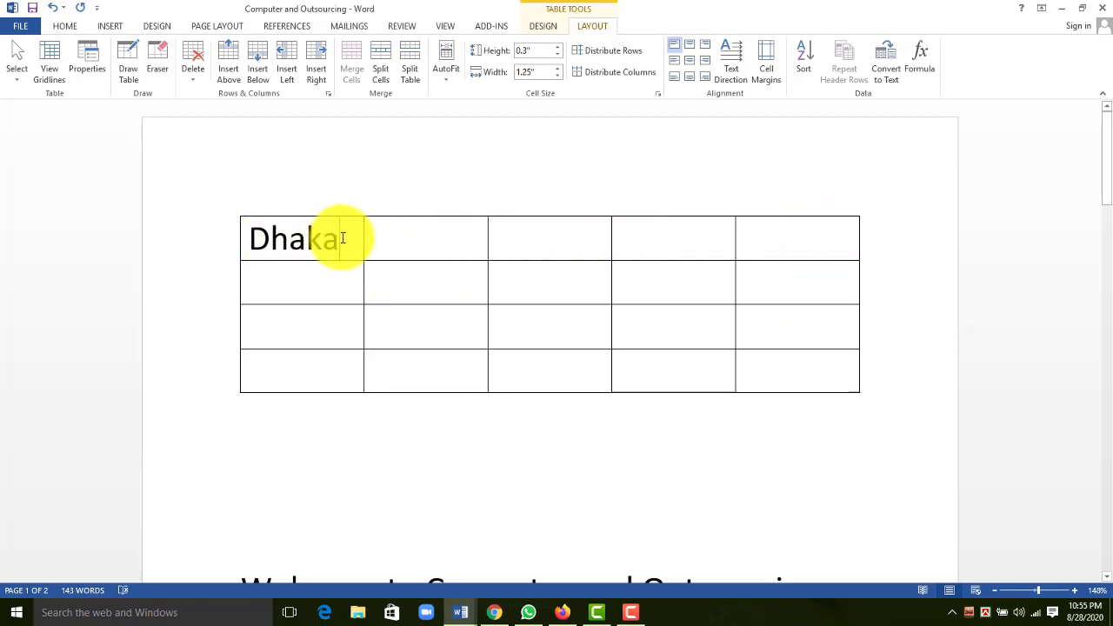
# Merge the five cells of the table's top row into one and set its "Dhaka" text to top center alignment.
pyautogui.moveTo(343, 237); pyautogui.dragTo(740, 236)
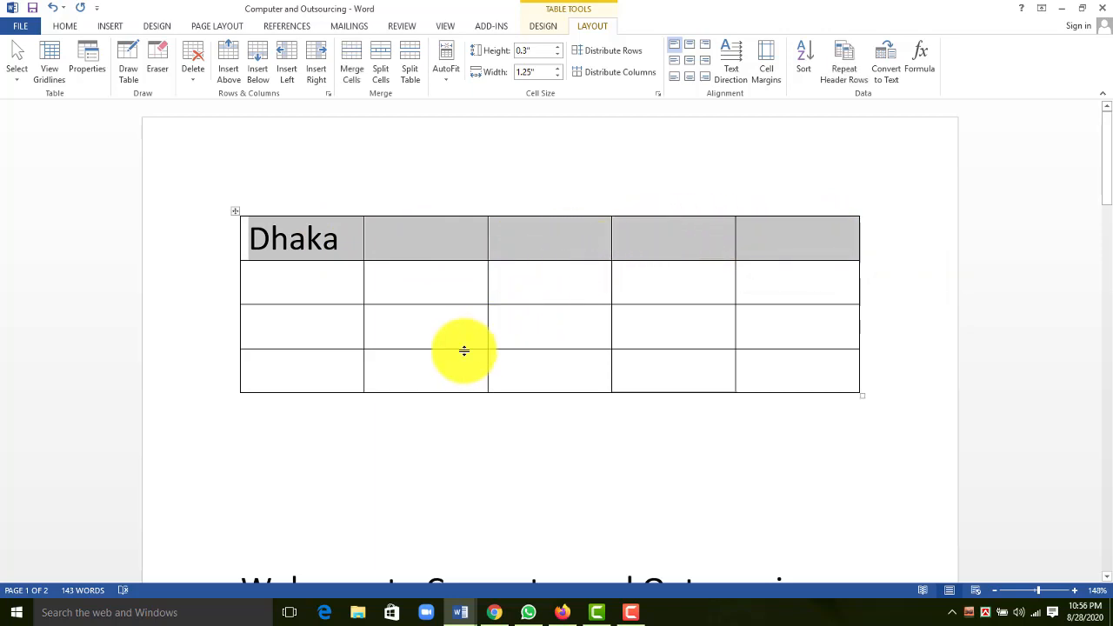
pyautogui.click(552, 332)
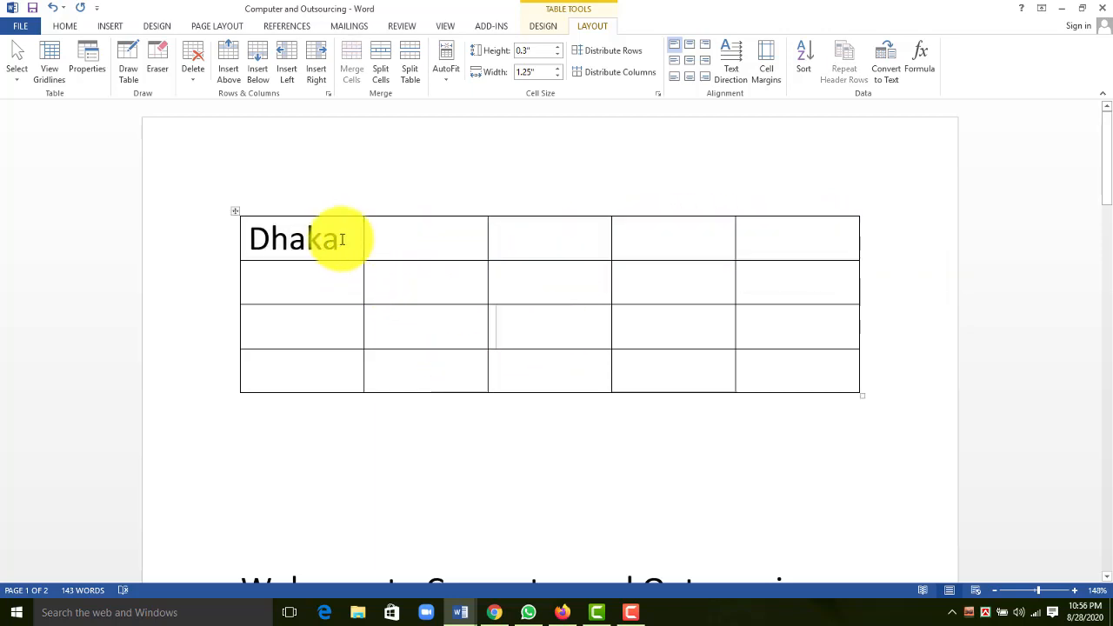
pyautogui.moveTo(352, 239); pyautogui.dragTo(737, 241)
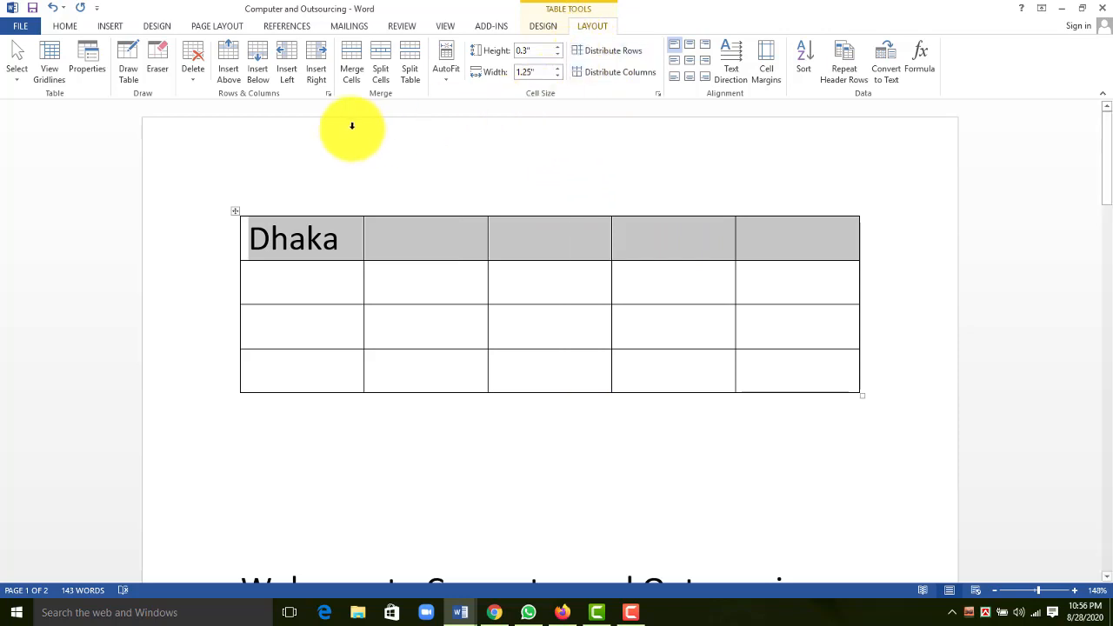
pyautogui.click(352, 78)
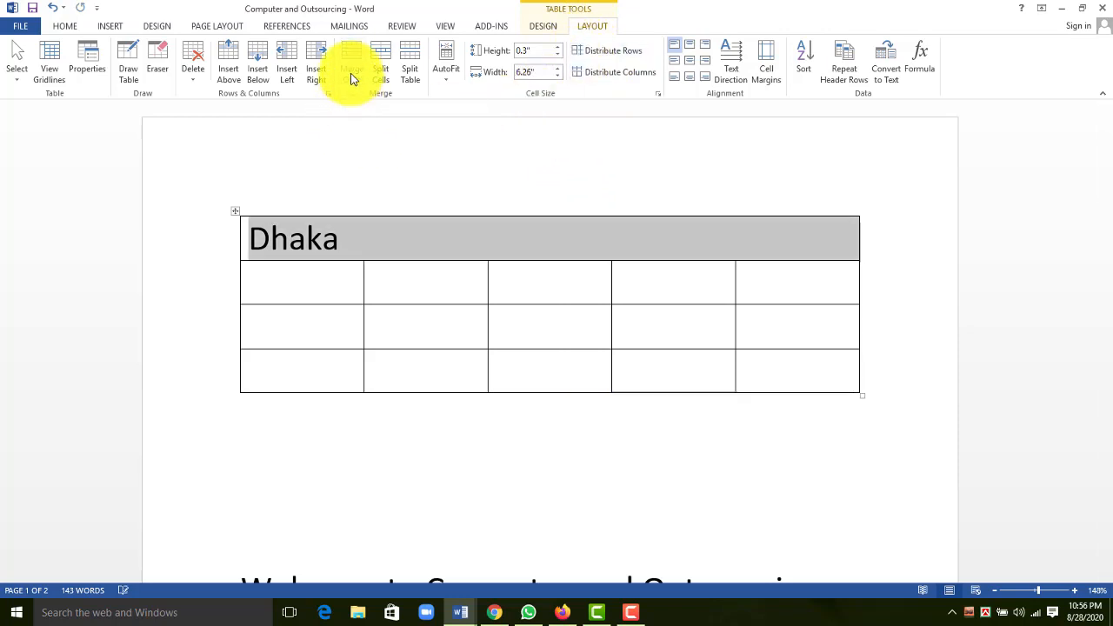
pyautogui.click(414, 289)
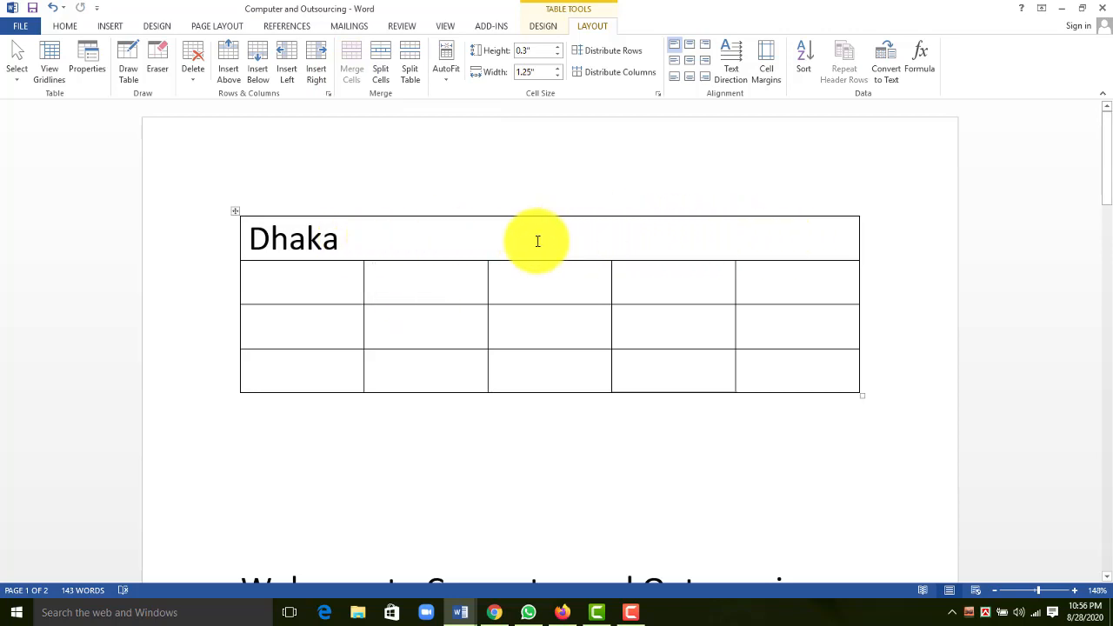
pyautogui.click(365, 243)
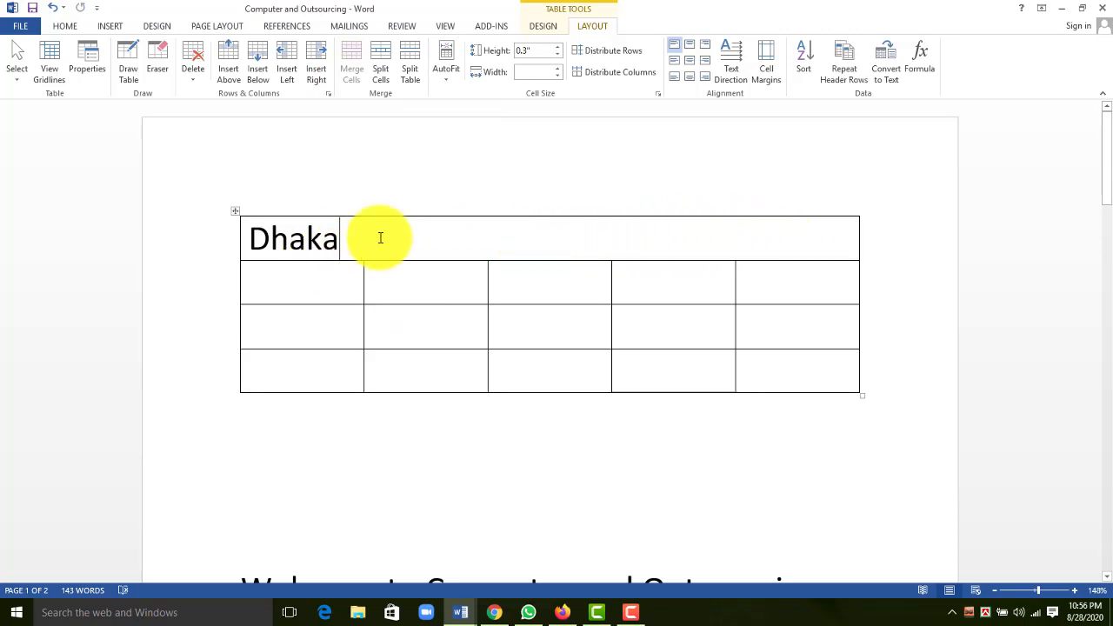
pyautogui.click(690, 45)
# Split the second cell of the row below "Dhaka" into two columns and one row.
pyautogui.click(531, 289)
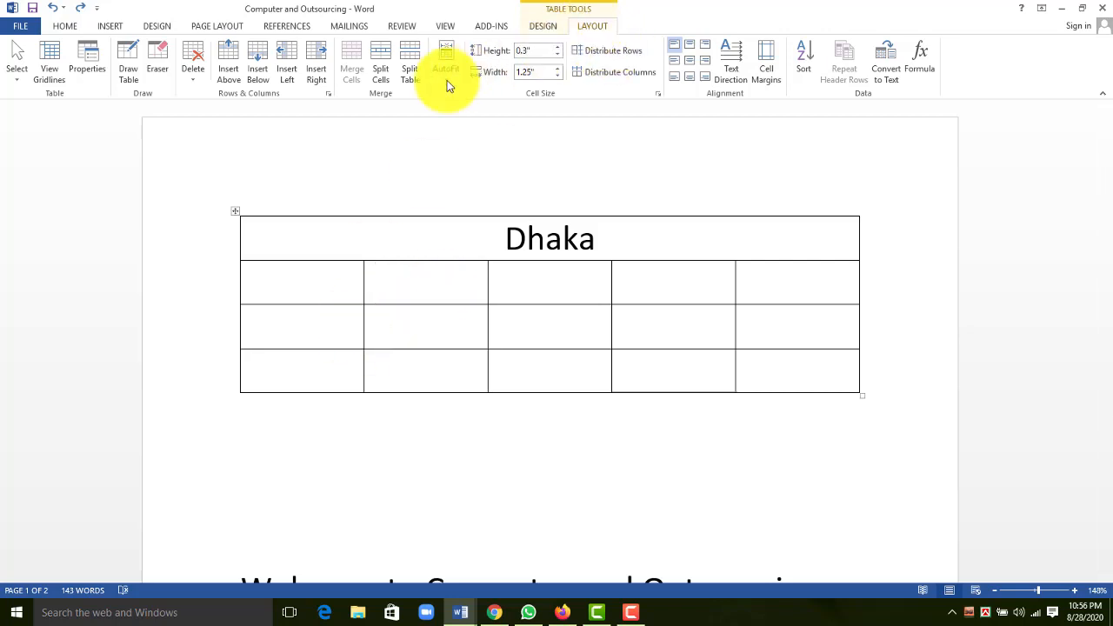
pyautogui.click(384, 72)
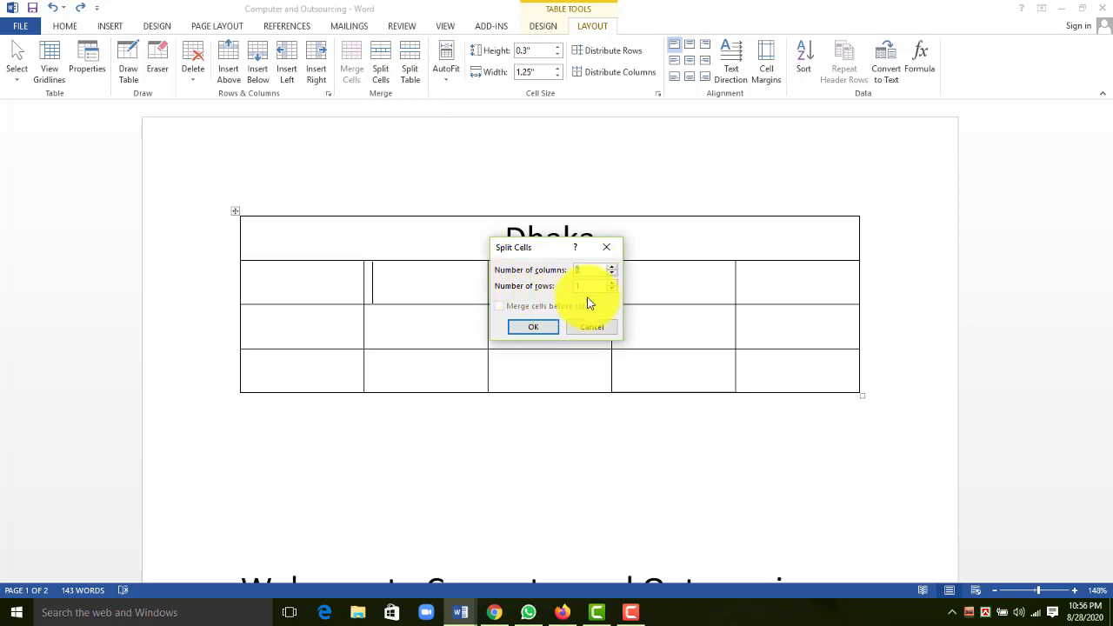
pyautogui.click(541, 328)
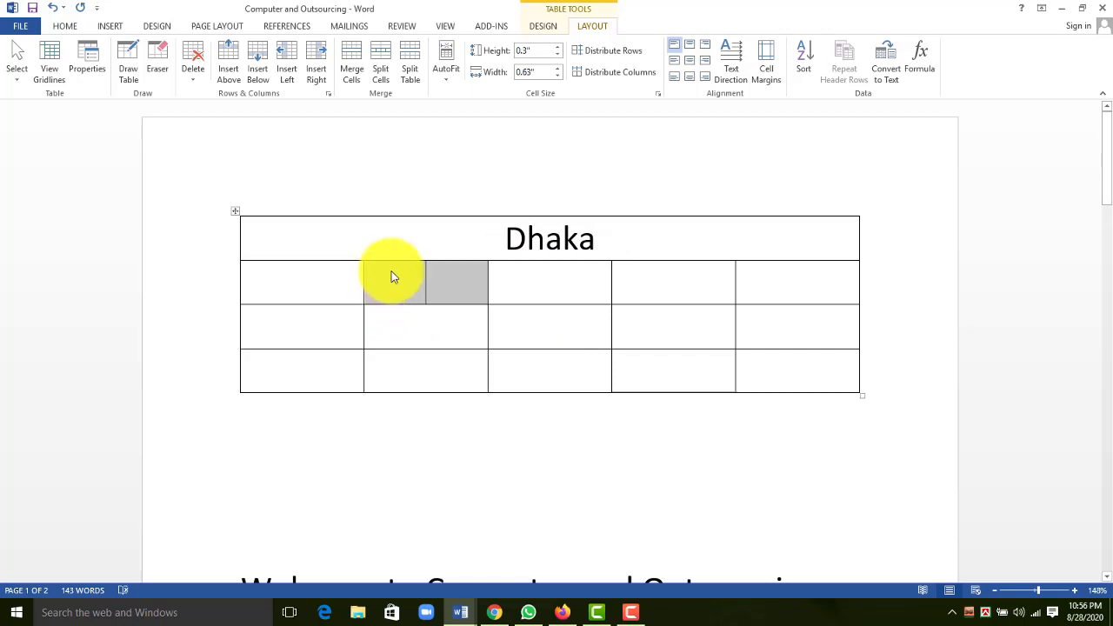
pyautogui.click(392, 276)
pyautogui.click(463, 280)
pyautogui.click(395, 279)
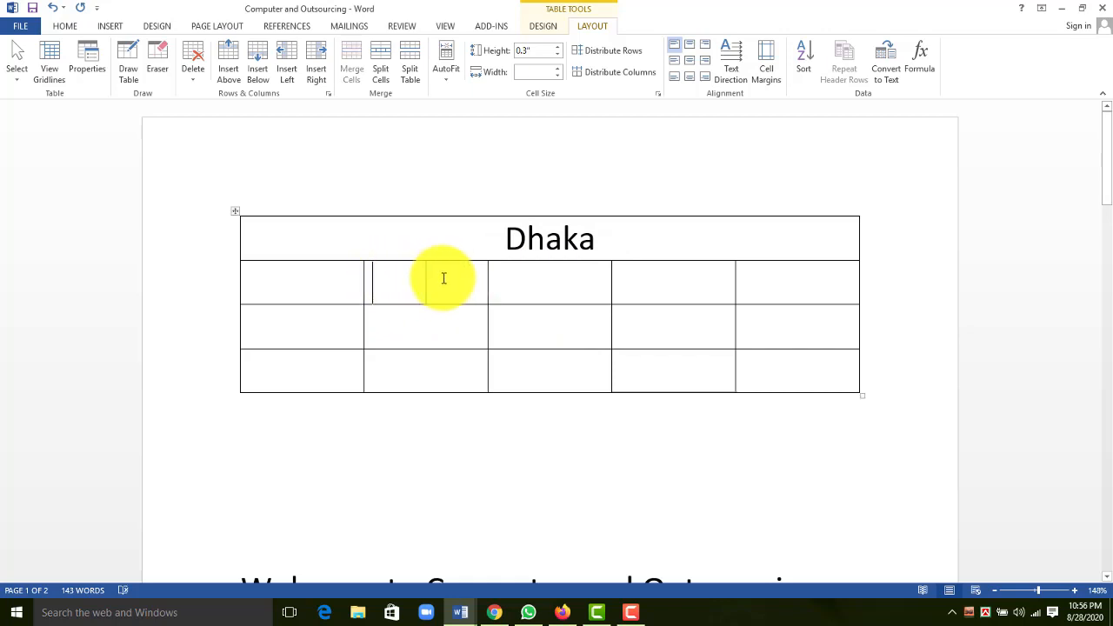
pyautogui.click(458, 278)
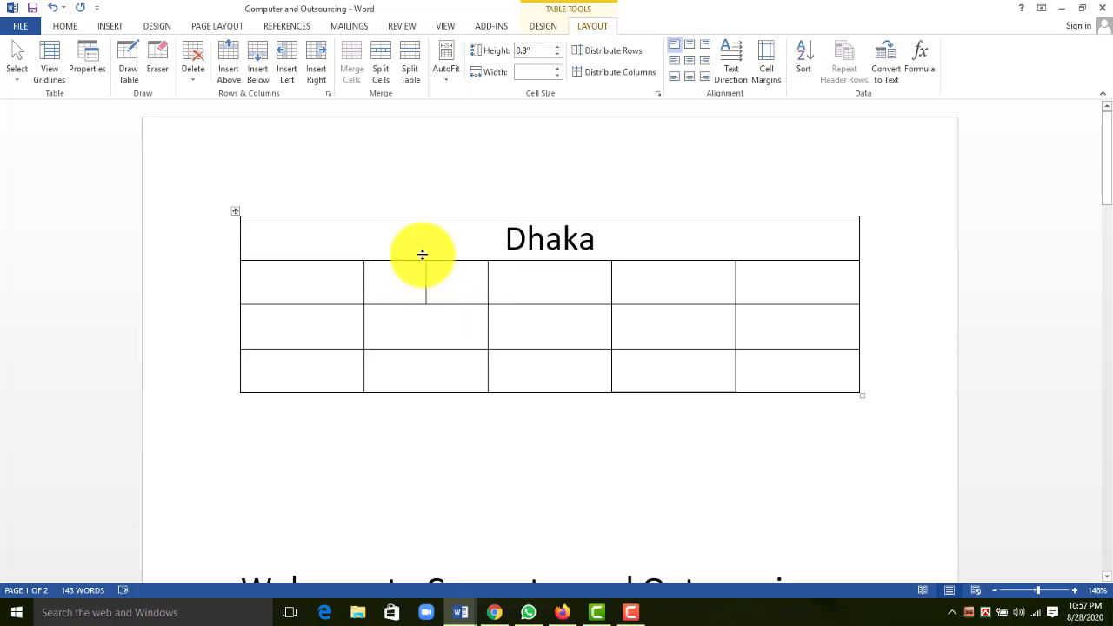
# Split the table in two above its third row and undo the split.
pyautogui.click(290, 316)
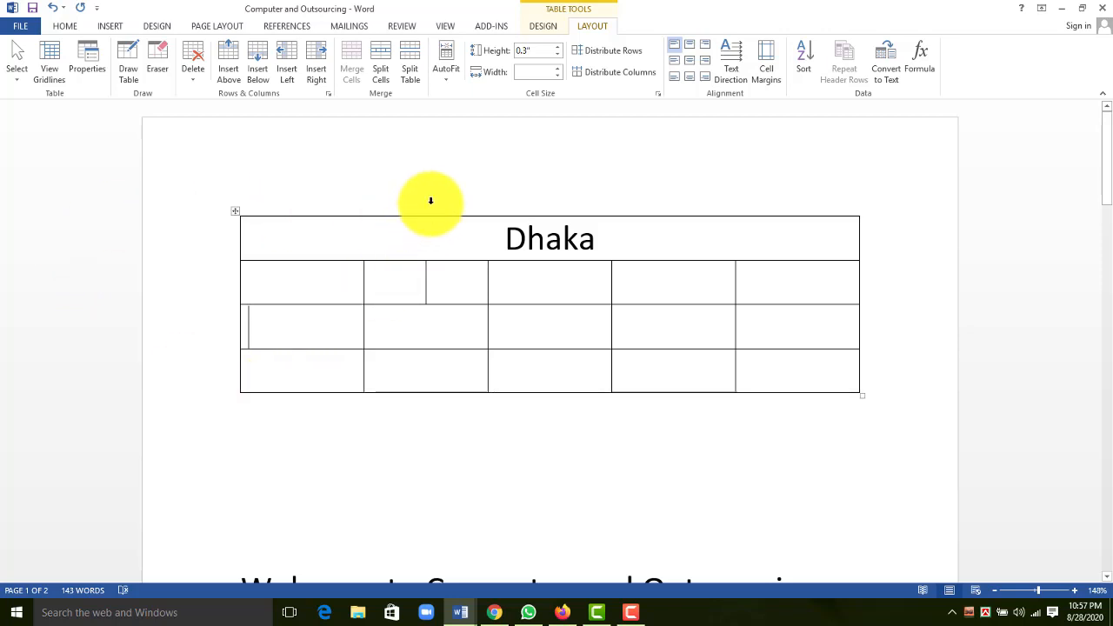
pyautogui.click(413, 73)
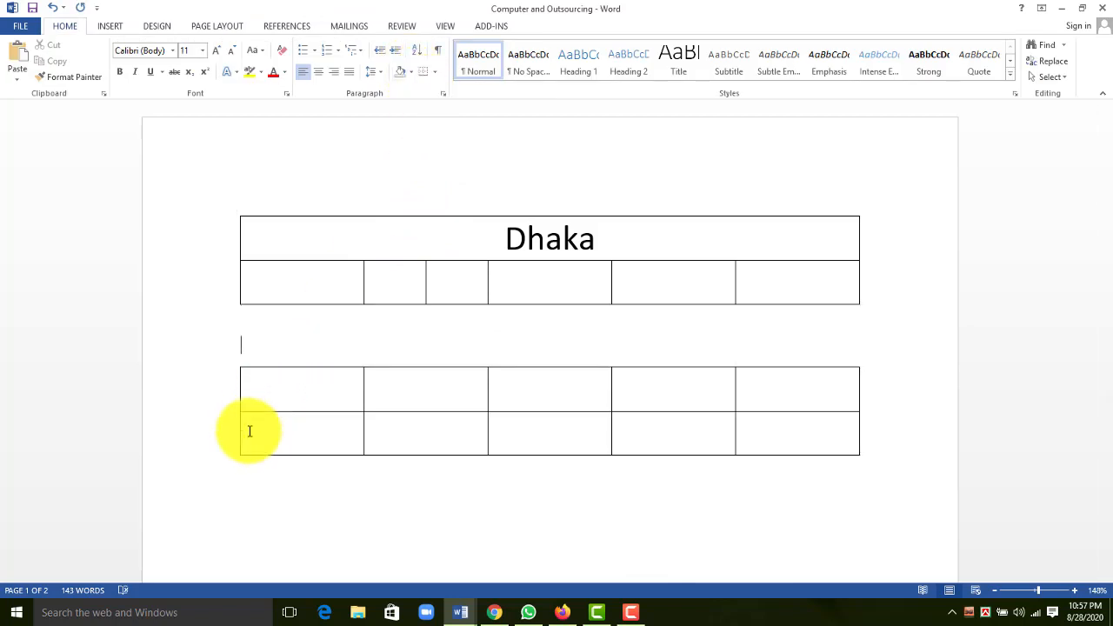
pyautogui.hotkey('ctrl', 'z')
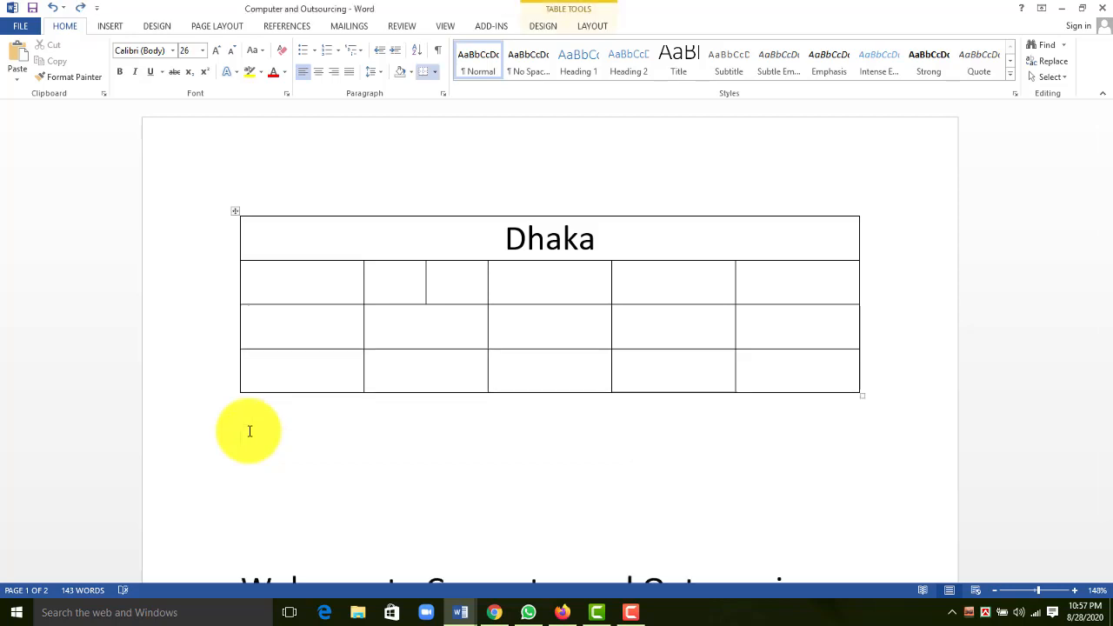
# Undo the cell split, the centering of "Dhaka" and the merging of the top row.
pyautogui.click(592, 26)
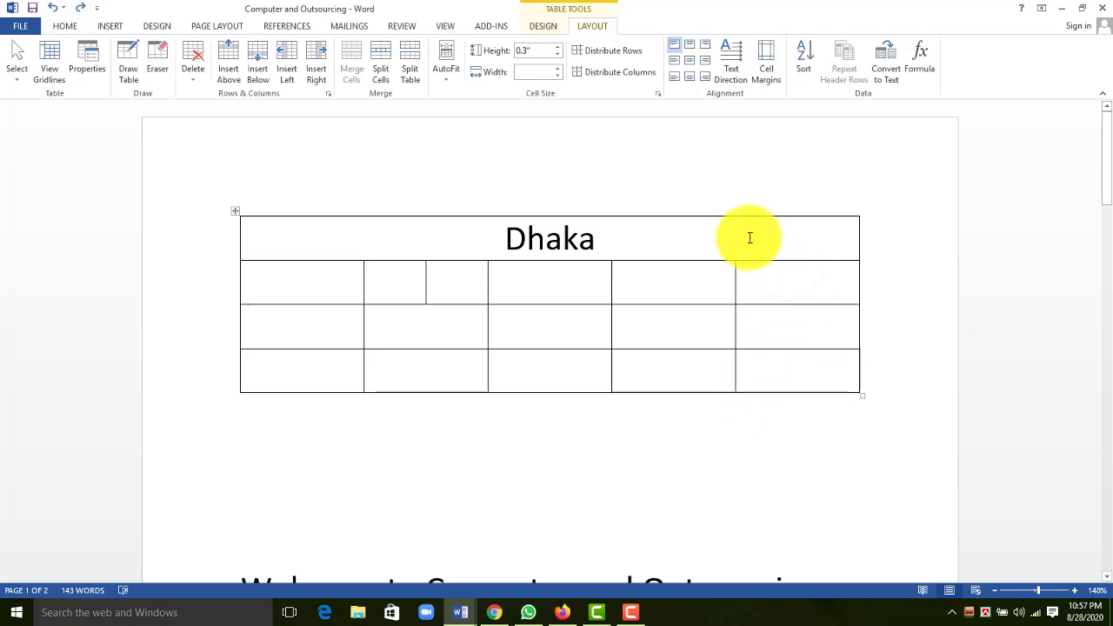
pyautogui.hotkey('ctrl', 'z')
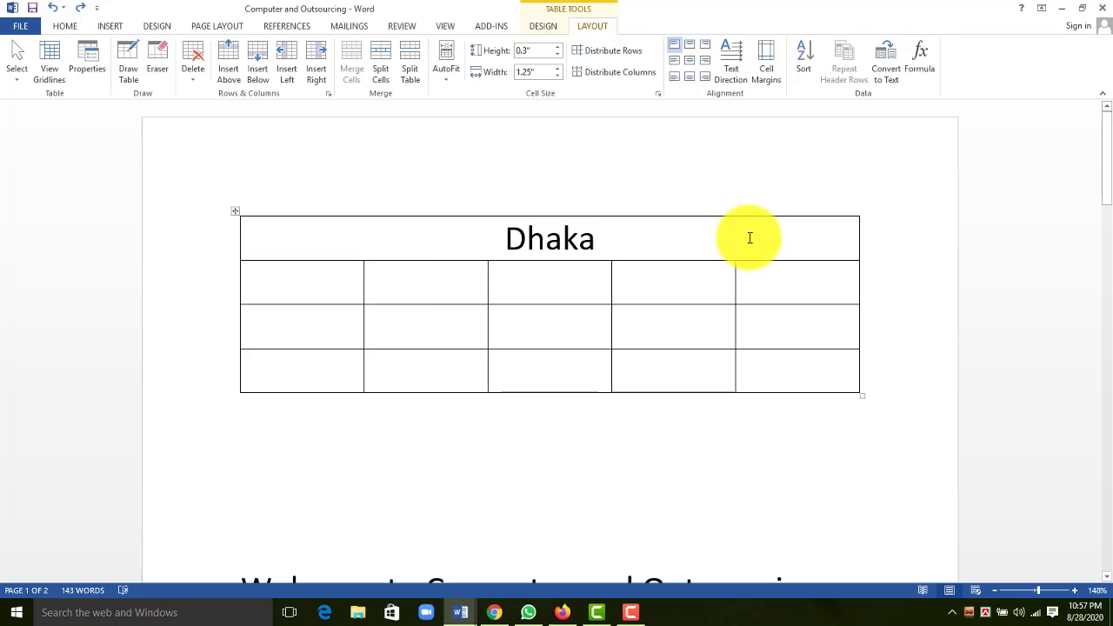
pyautogui.hotkey('ctrl', 'z')
pyautogui.hotkey('ctrl', 'z')
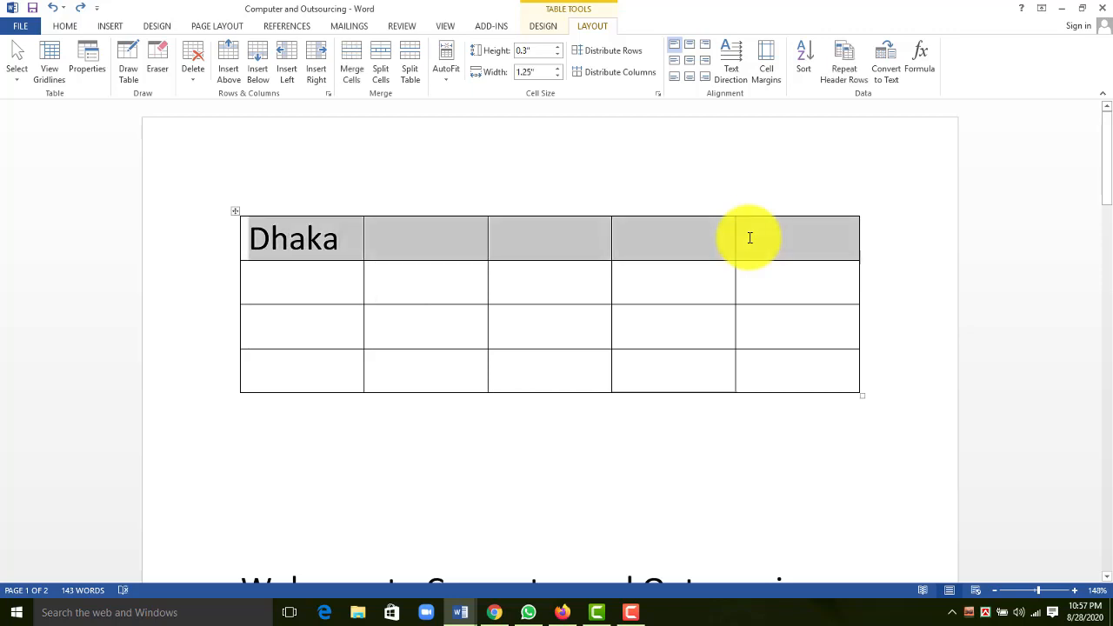
# Enter 500, 200, 100 and 600 down the cells of the table's last column.
pyautogui.click(786, 238)
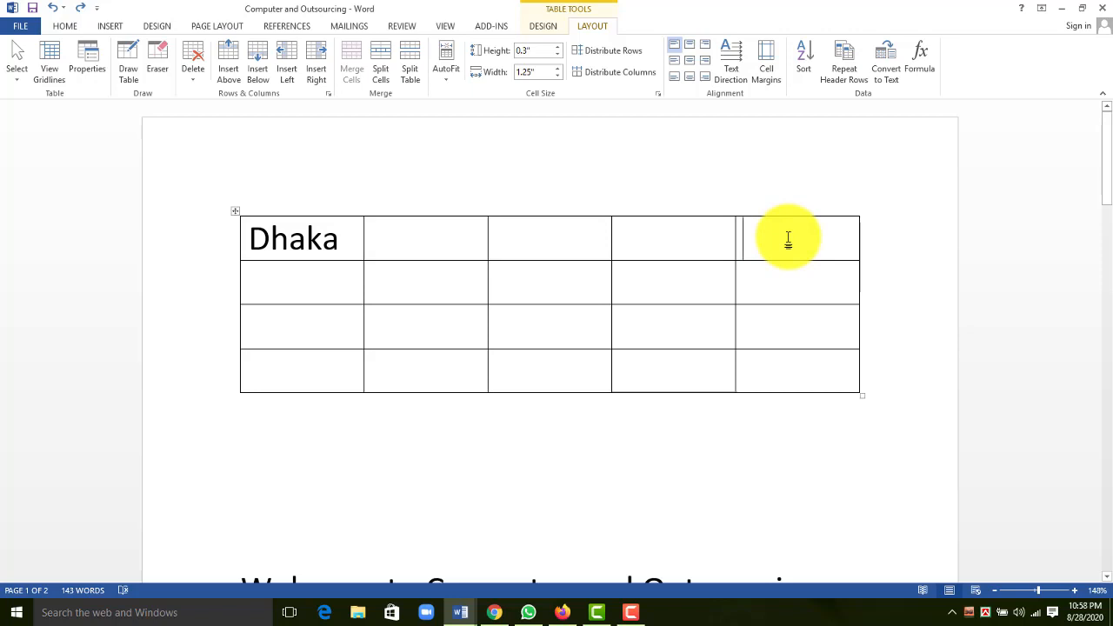
pyautogui.write('500')
pyautogui.press('Down')
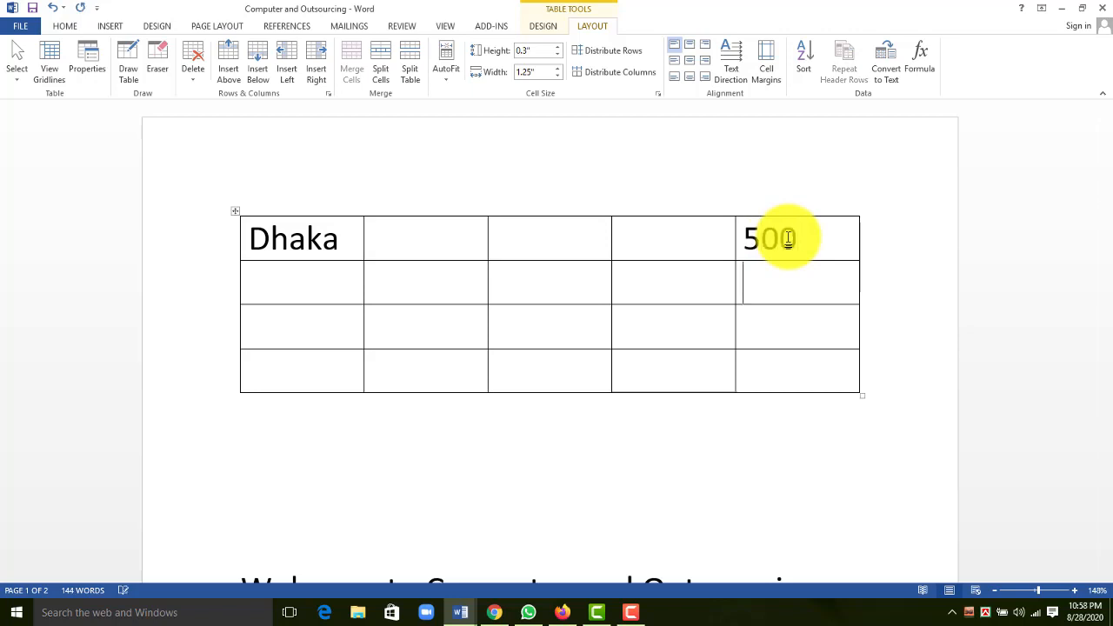
pyautogui.write('200')
pyautogui.press('Down')
pyautogui.write('1')
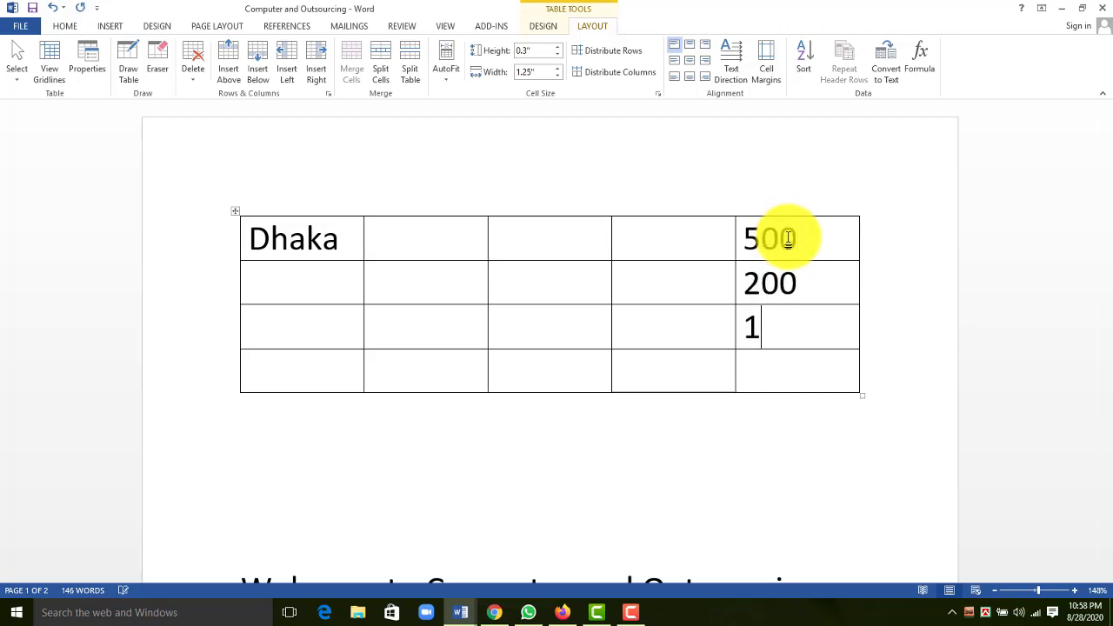
pyautogui.write('00600')
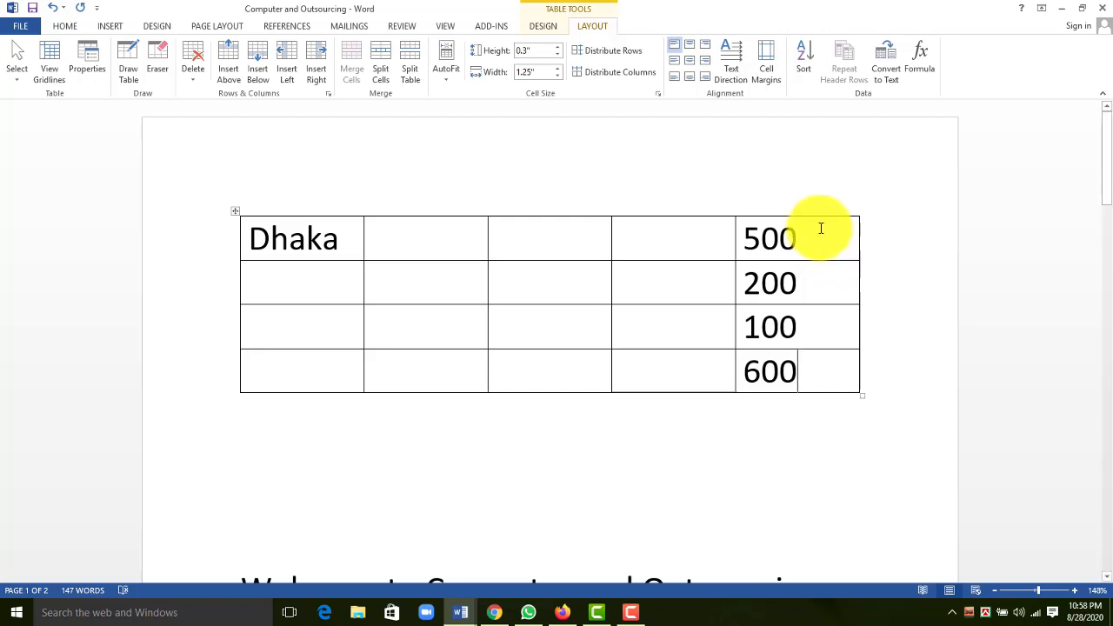
# Sort the table by Column 5 as numbers in ascending order with no header row, and undo the sort.
pyautogui.click(821, 227)
pyautogui.moveTo(821, 228); pyautogui.dragTo(832, 368)
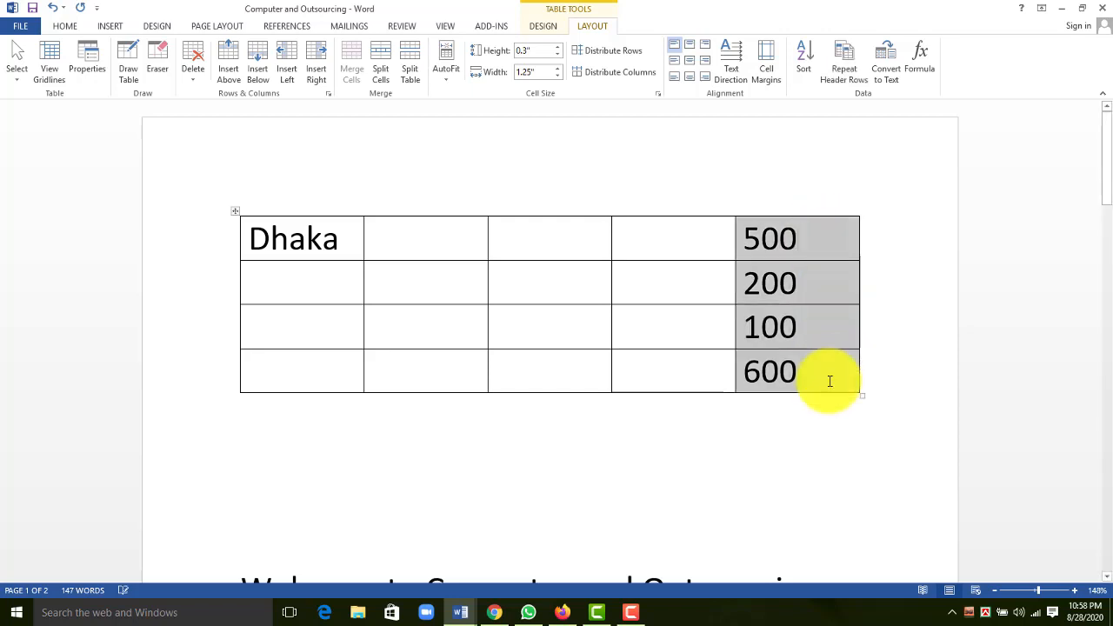
pyautogui.click(805, 65)
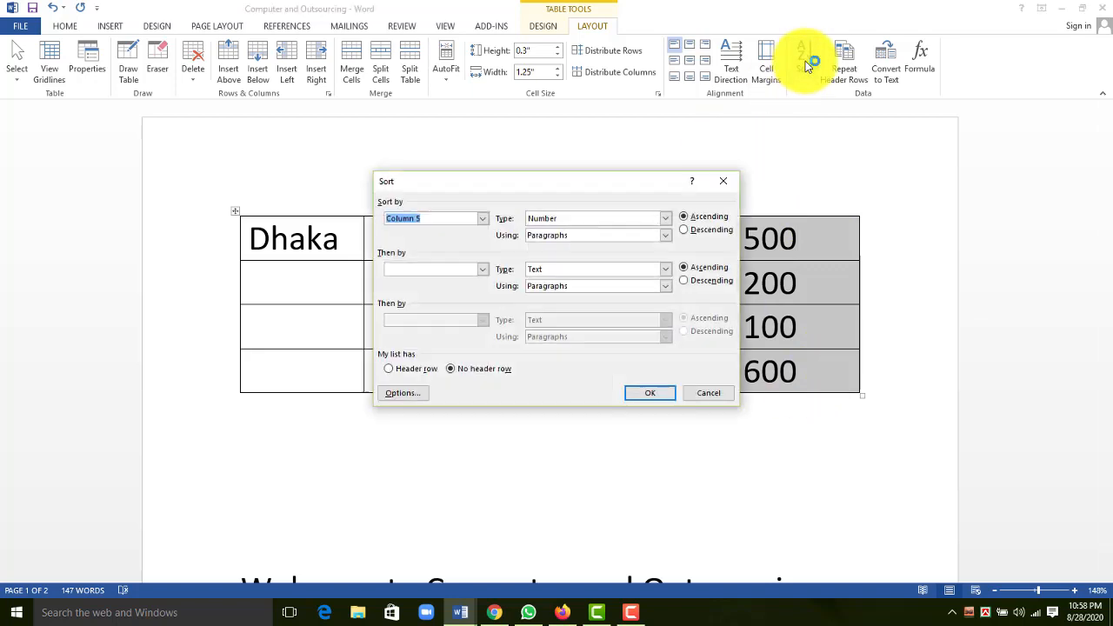
pyautogui.moveTo(607, 188); pyautogui.dragTo(454, 180)
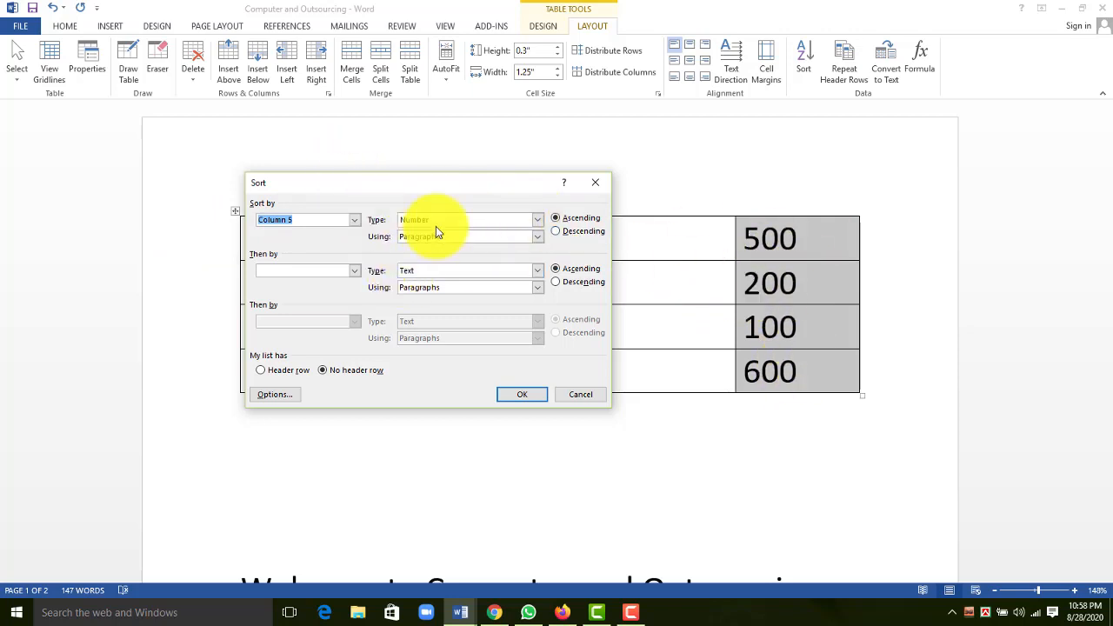
pyautogui.click(555, 232)
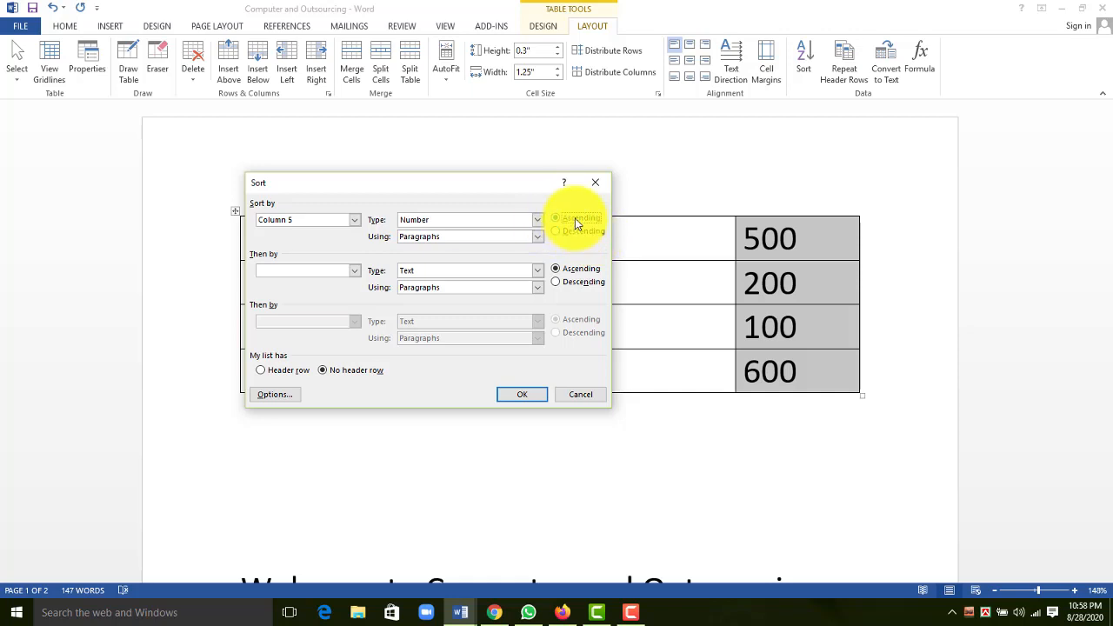
pyautogui.click(579, 221)
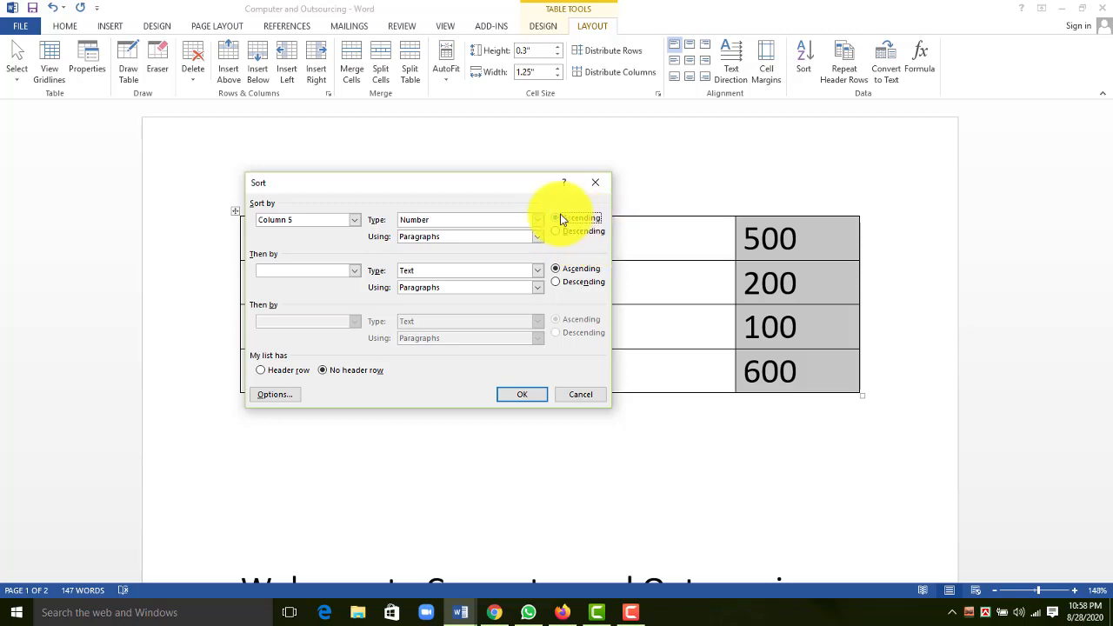
pyautogui.click(522, 396)
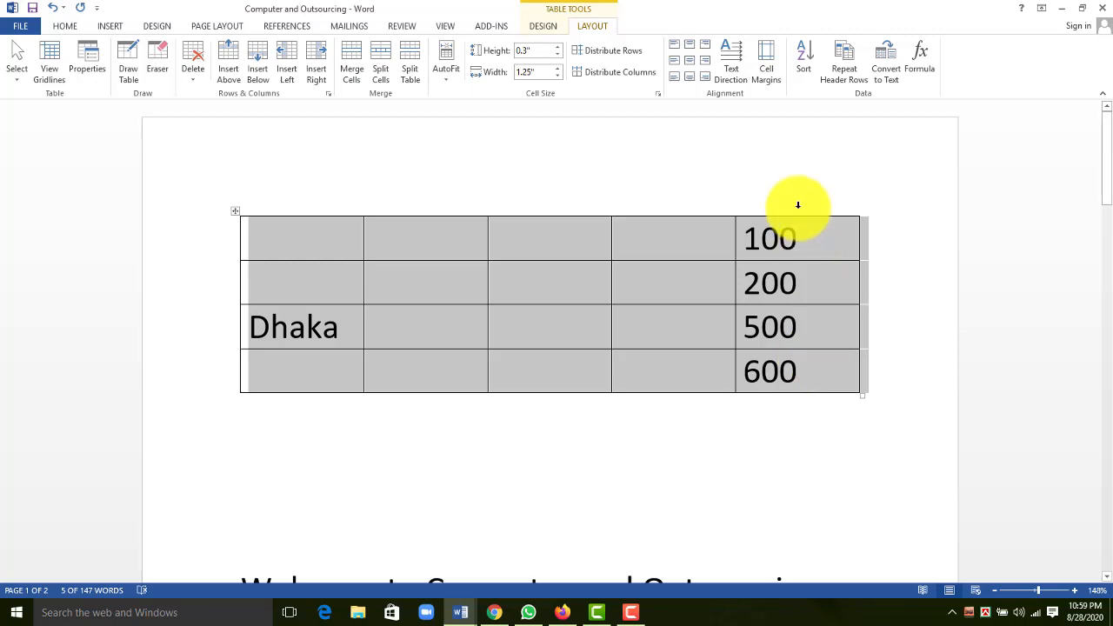
pyautogui.click(827, 237)
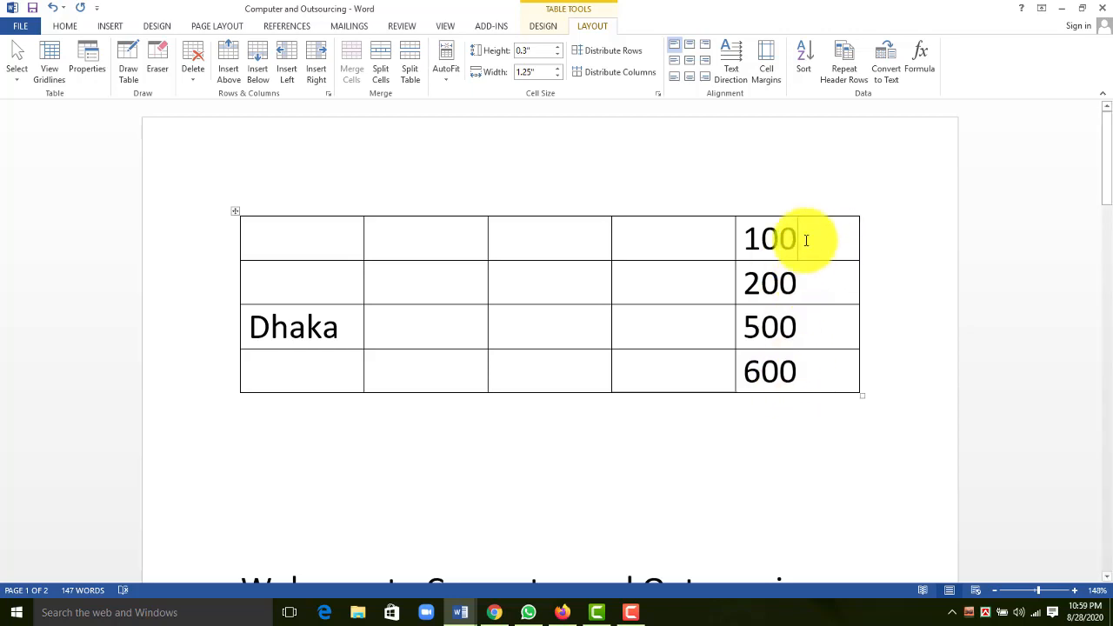
pyautogui.hotkey('ctrl', 'z')
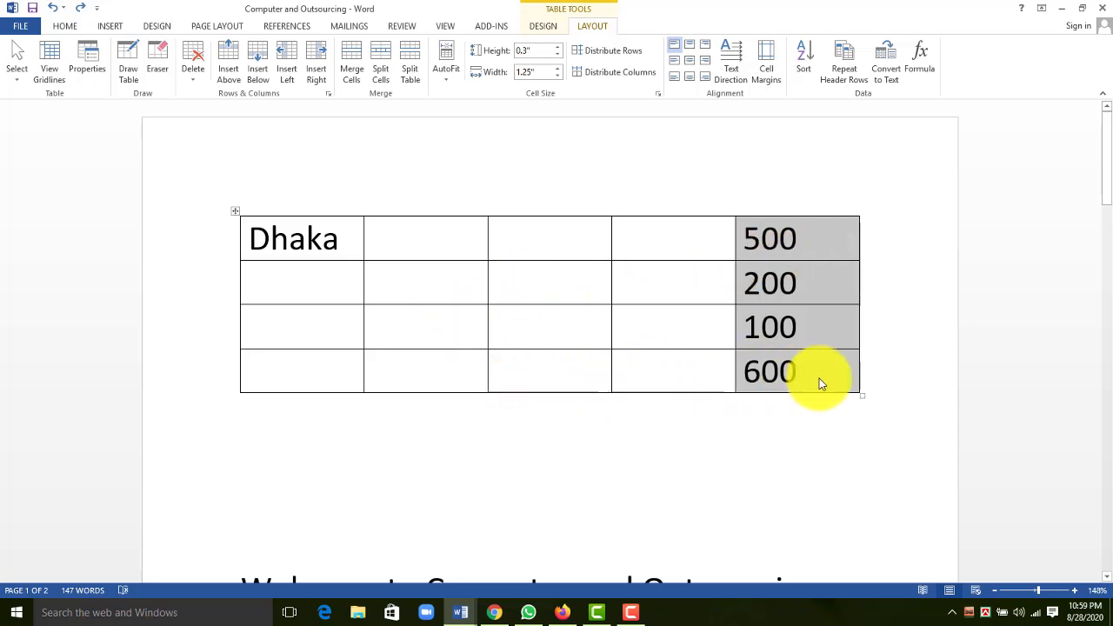
# Delete the whole table and undo the deletion.
pyautogui.click(706, 373)
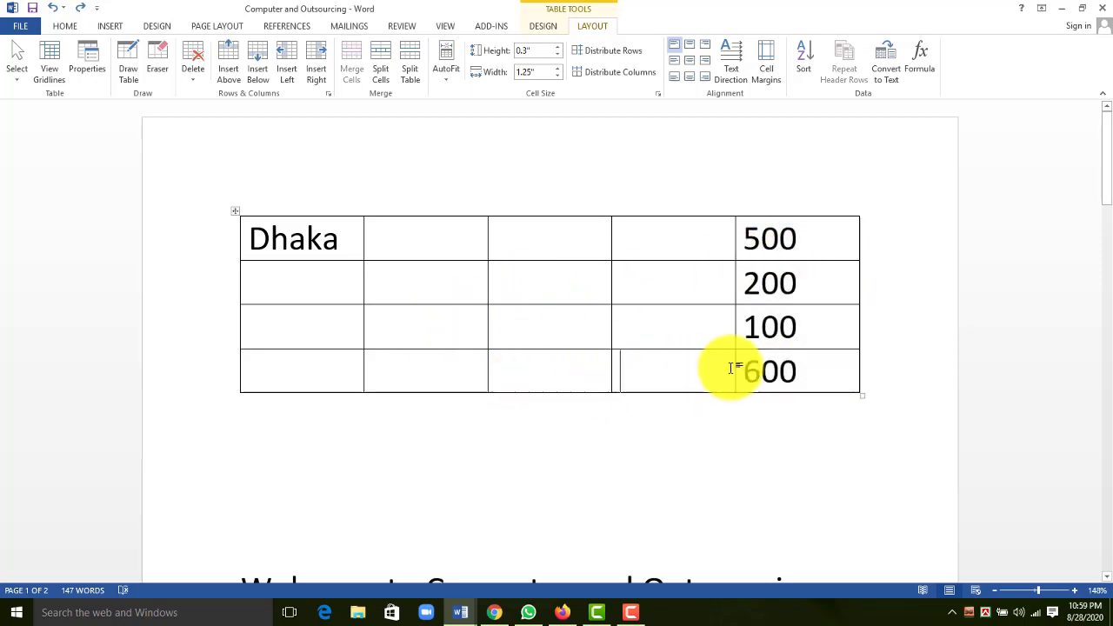
pyautogui.click(815, 373)
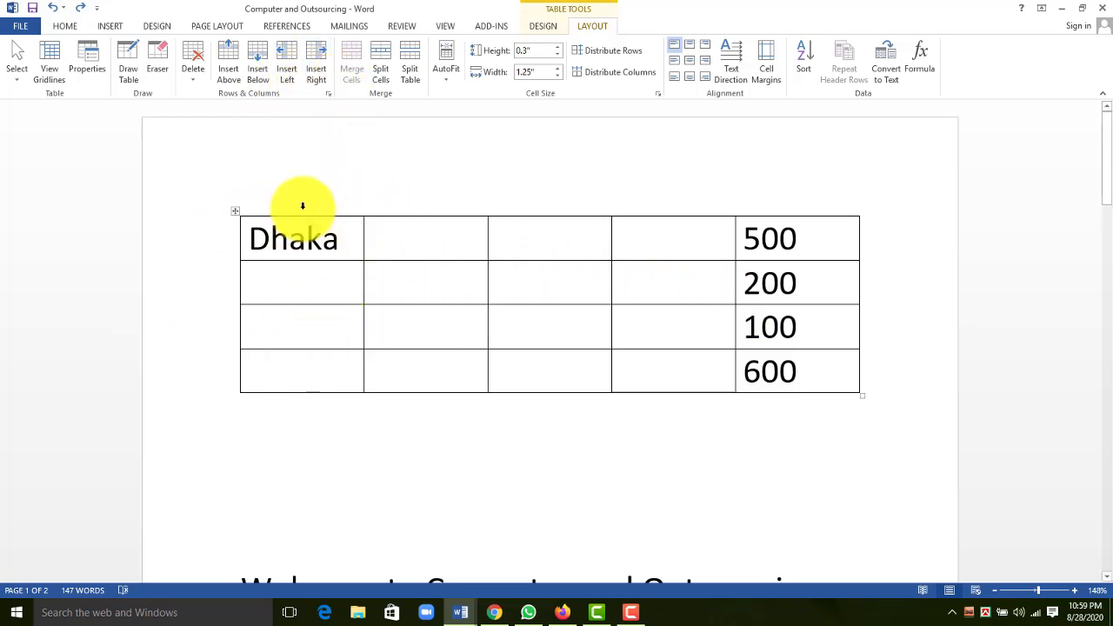
pyautogui.click(193, 77)
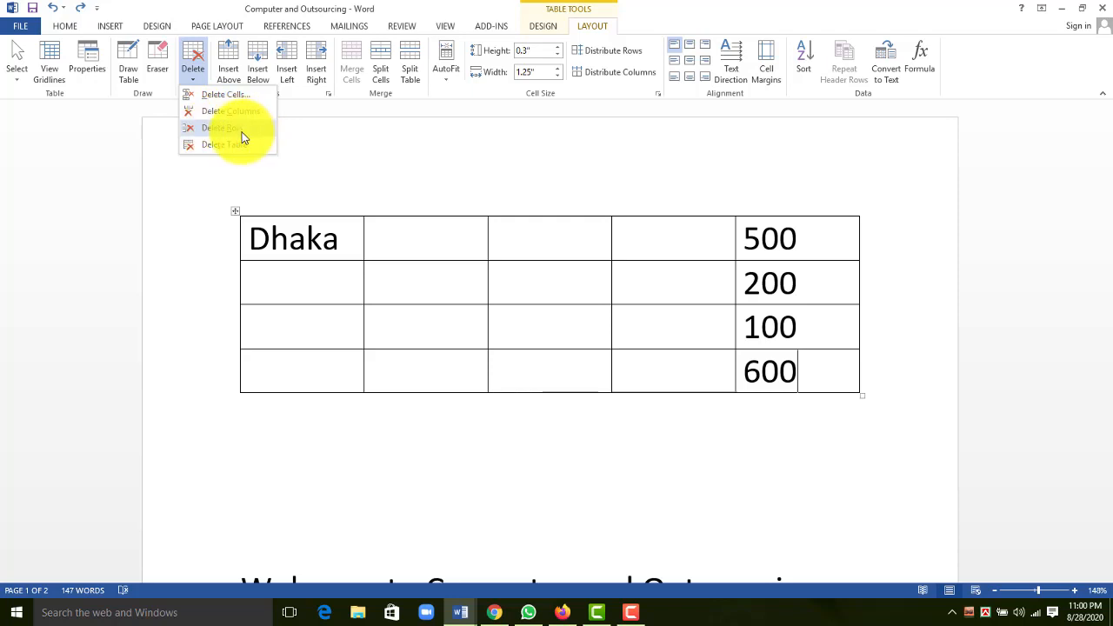
pyautogui.click(214, 145)
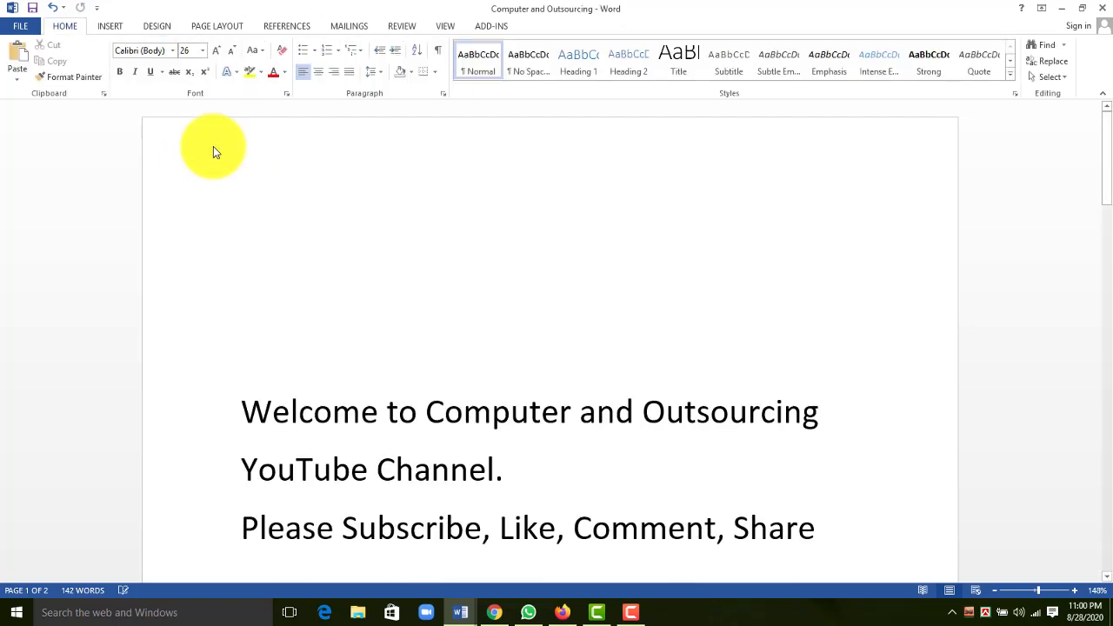
pyautogui.hotkey('ctrl', 'z')
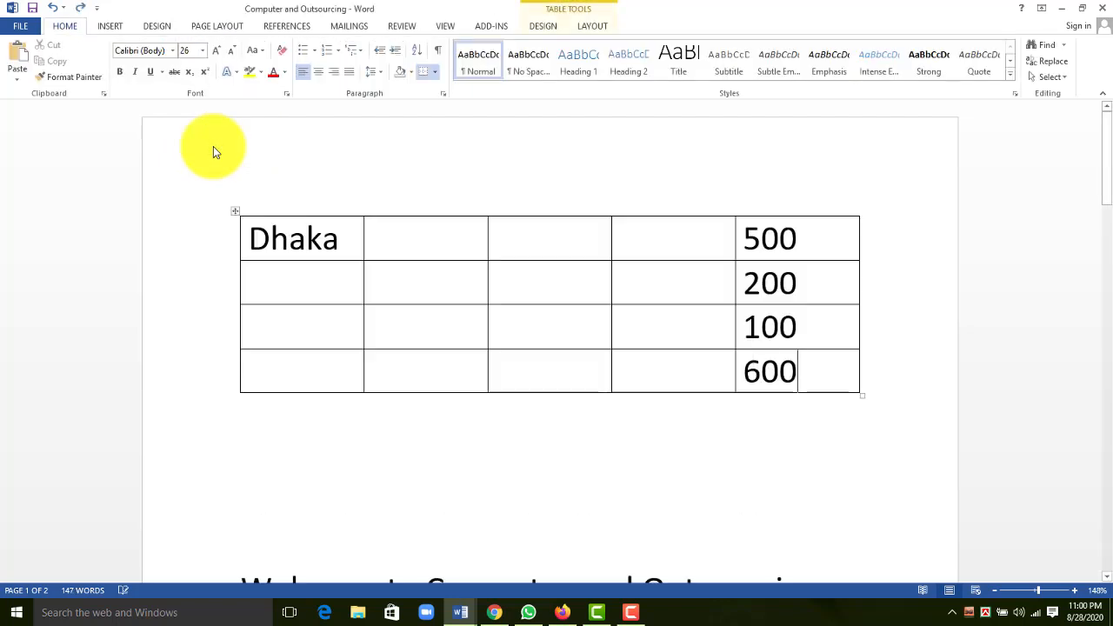
pyautogui.click(593, 27)
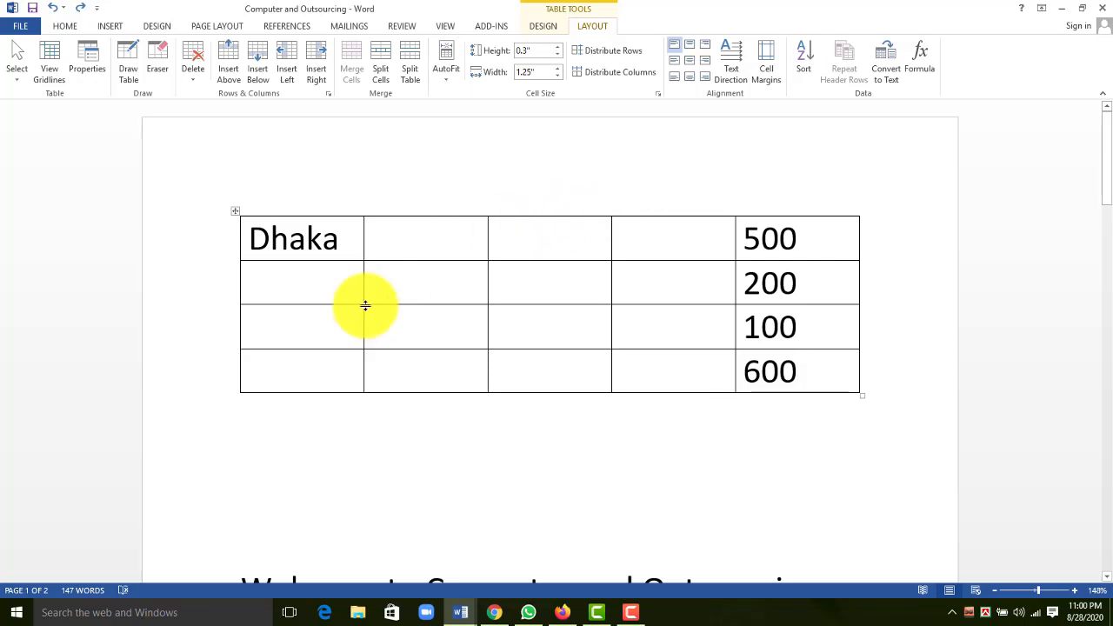
# Shade all cells of the table with a light orange theme color.
pyautogui.click(543, 27)
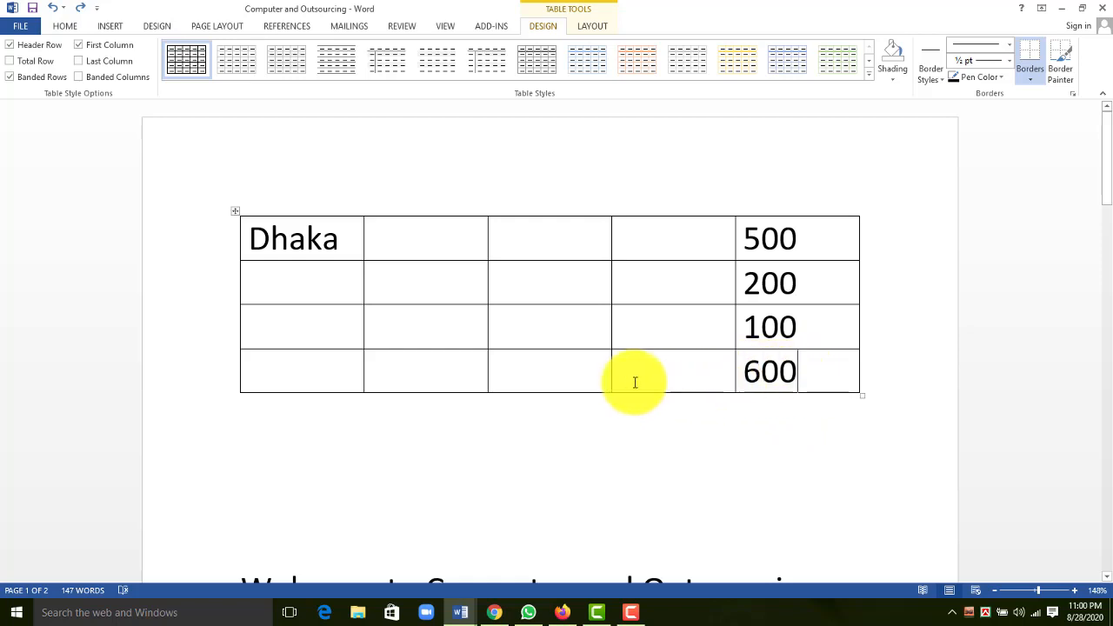
pyautogui.click(891, 83)
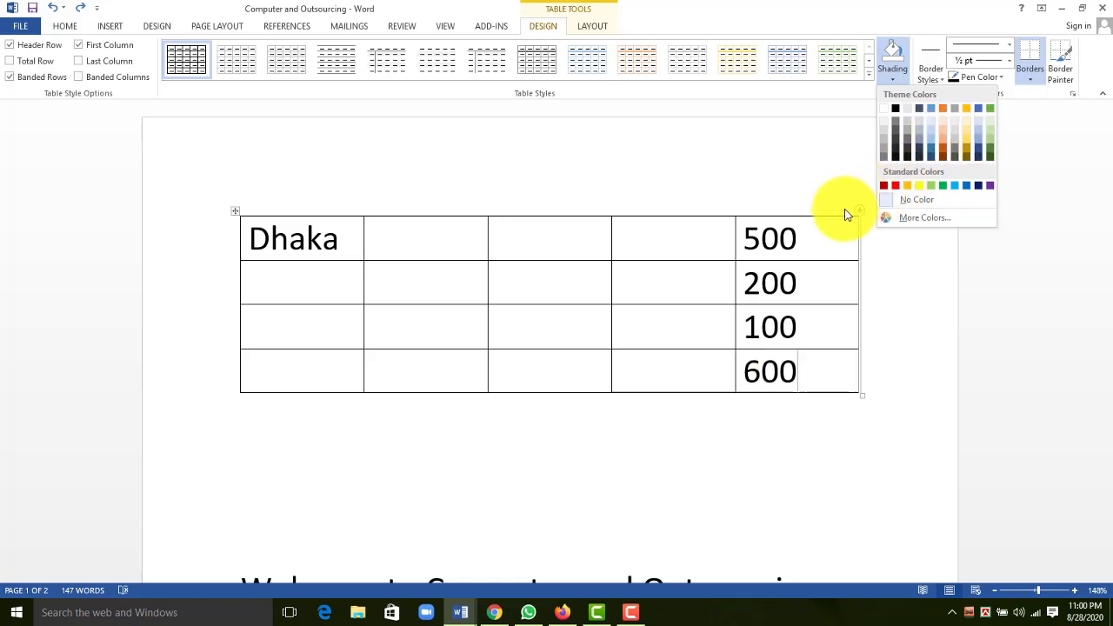
pyautogui.click(820, 237)
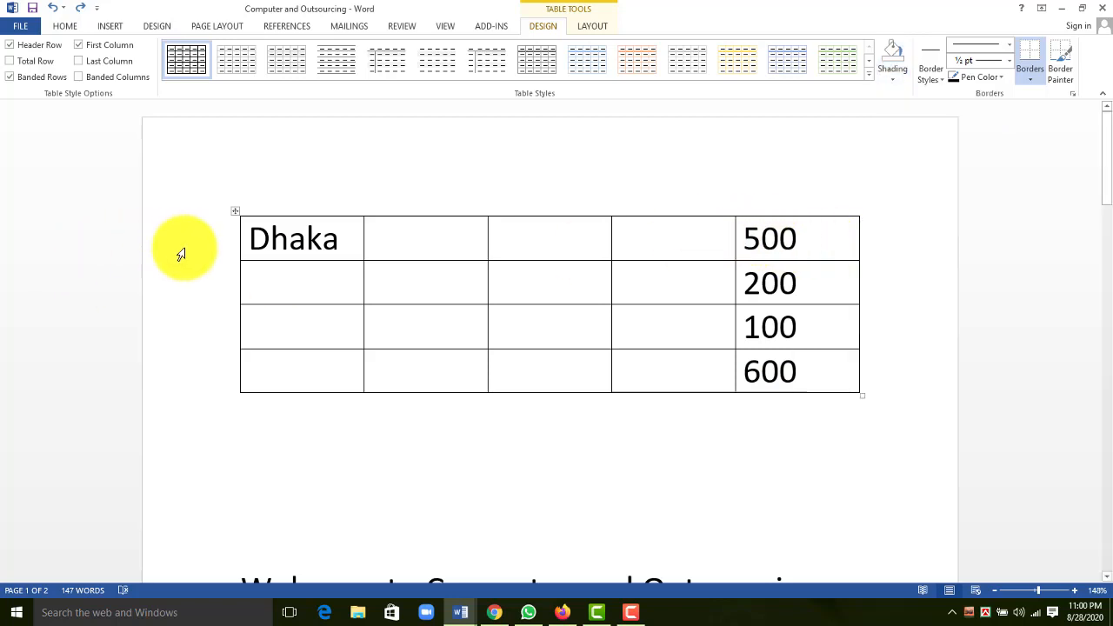
pyautogui.click(236, 212)
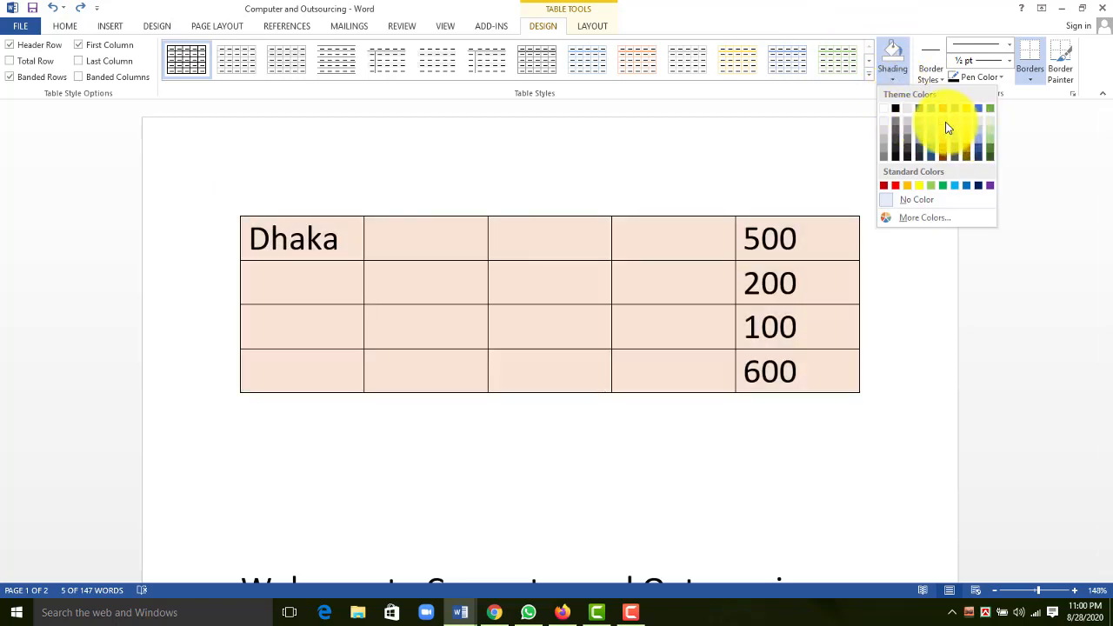
pyautogui.click(948, 128)
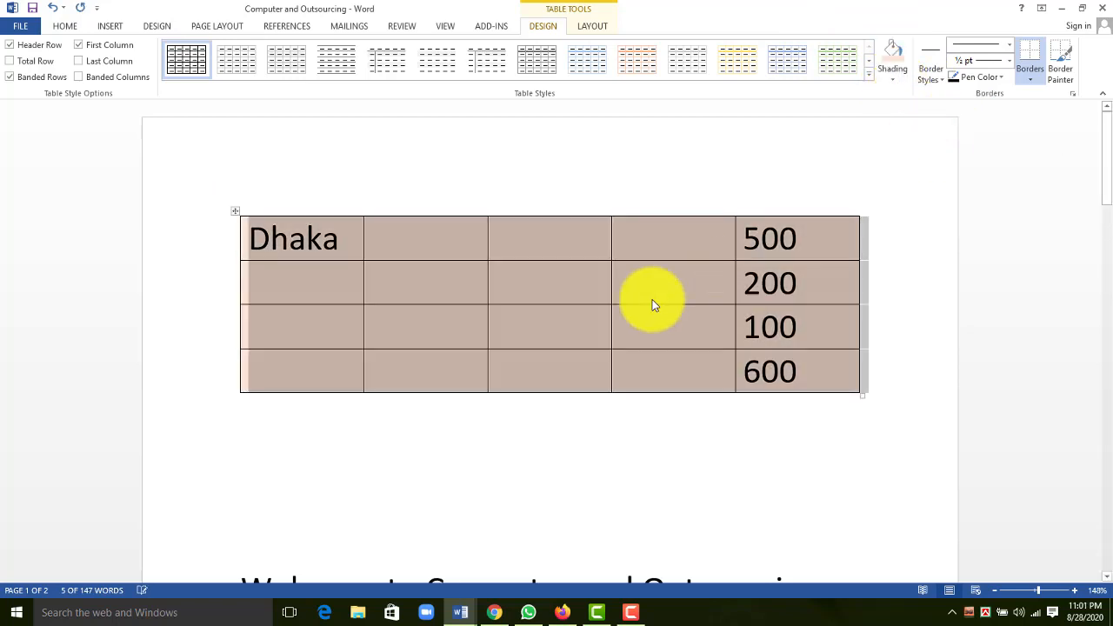
pyautogui.click(472, 241)
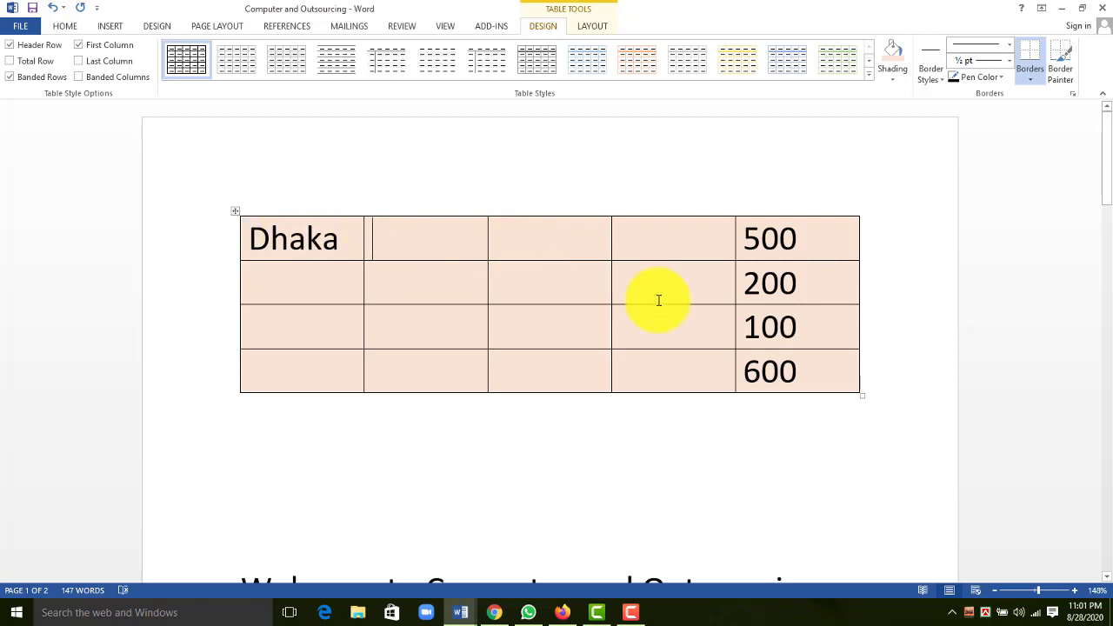
pyautogui.click(938, 78)
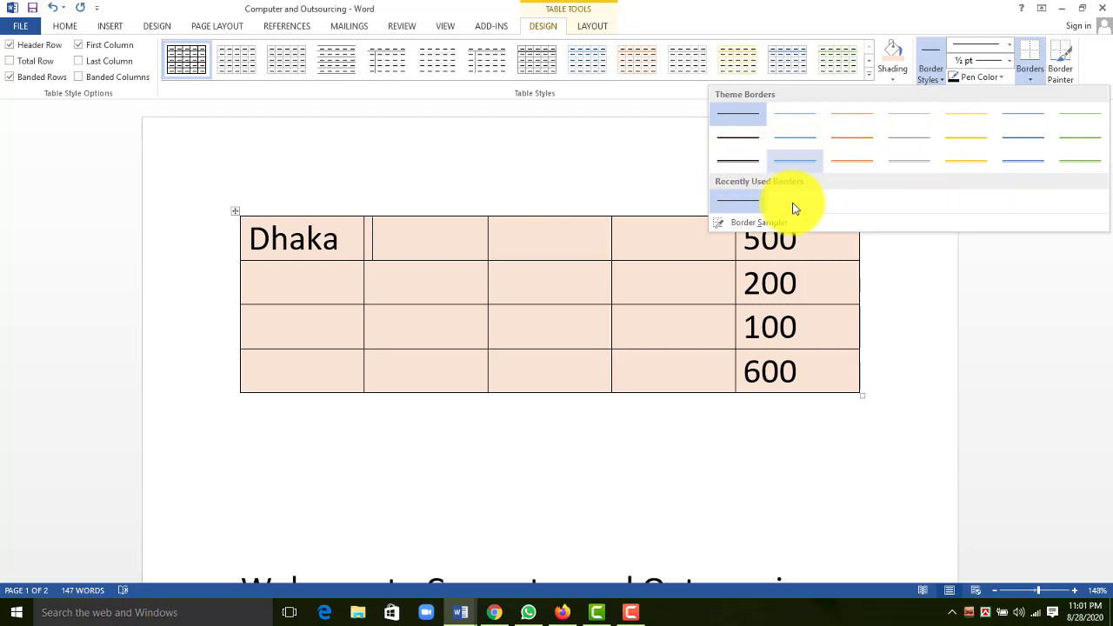
pyautogui.click(546, 241)
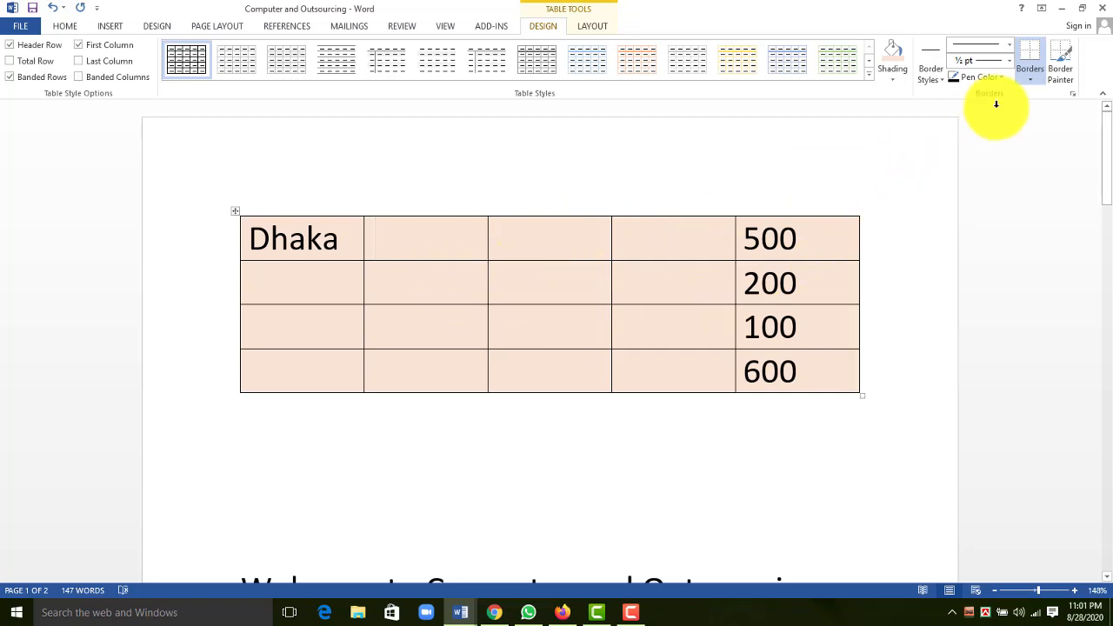
pyautogui.click(1031, 78)
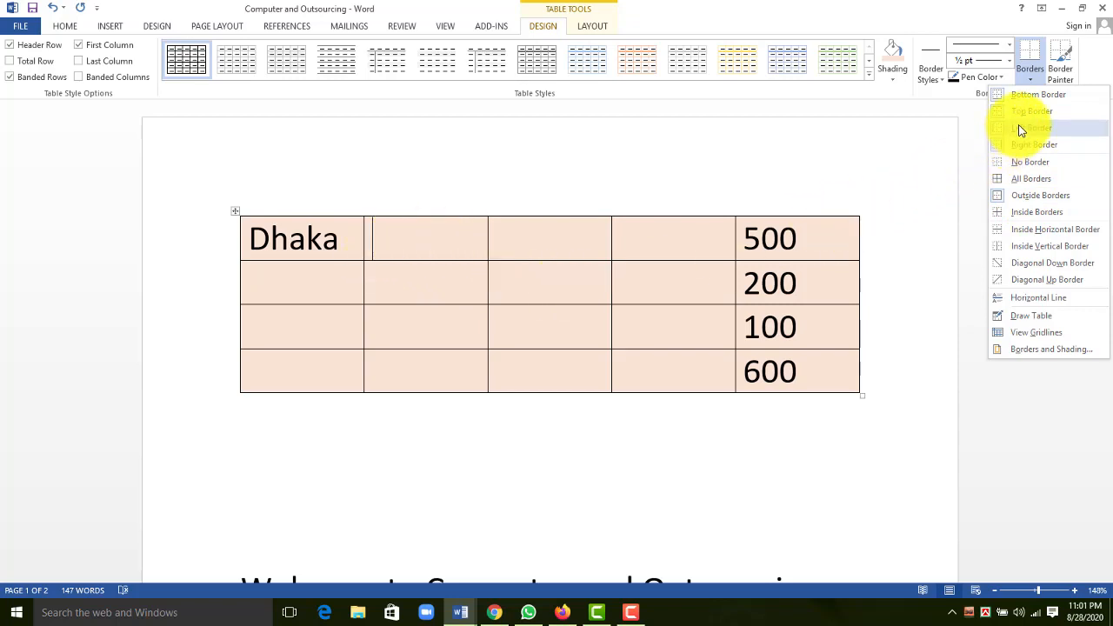
pyautogui.click(694, 238)
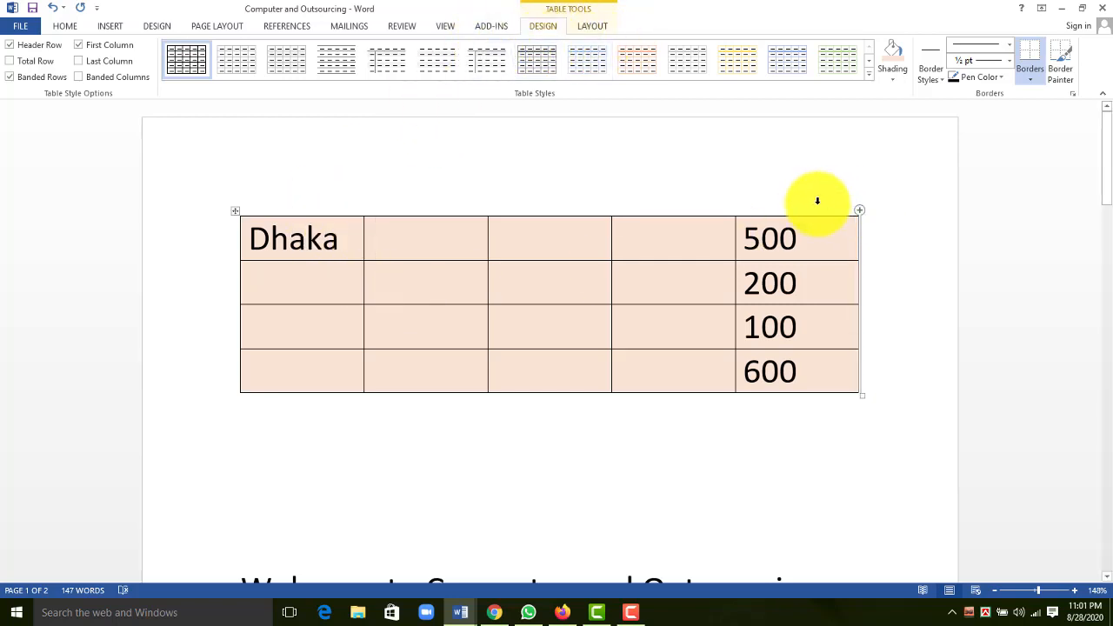
# Enter 500, 100, 50 and 200 across the first four cells of the table's third row.
pyautogui.click(596, 27)
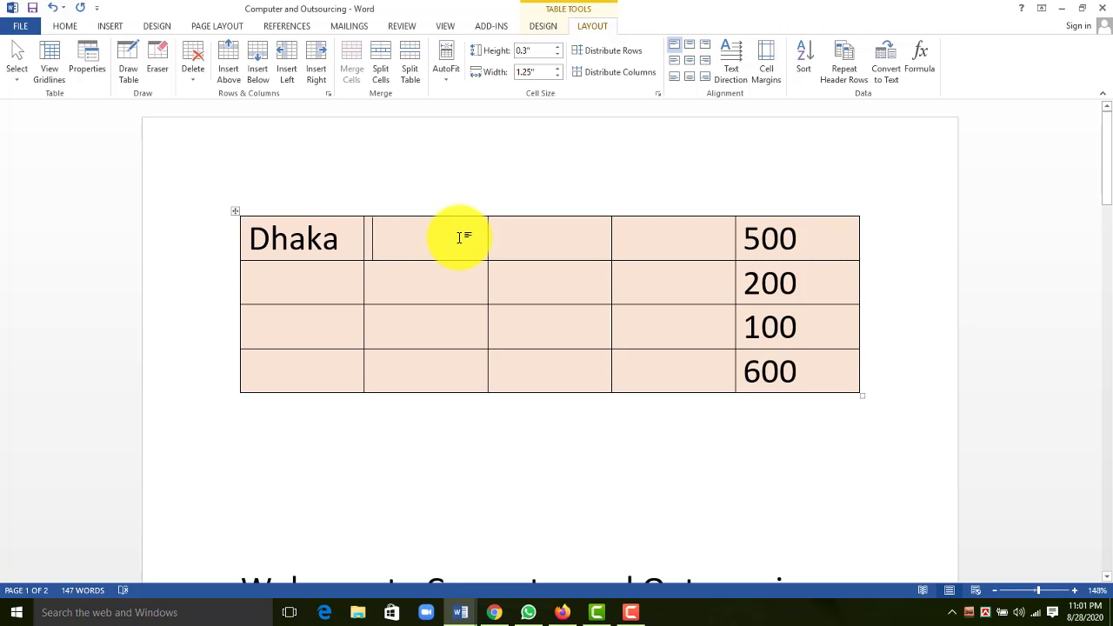
pyautogui.click(317, 327)
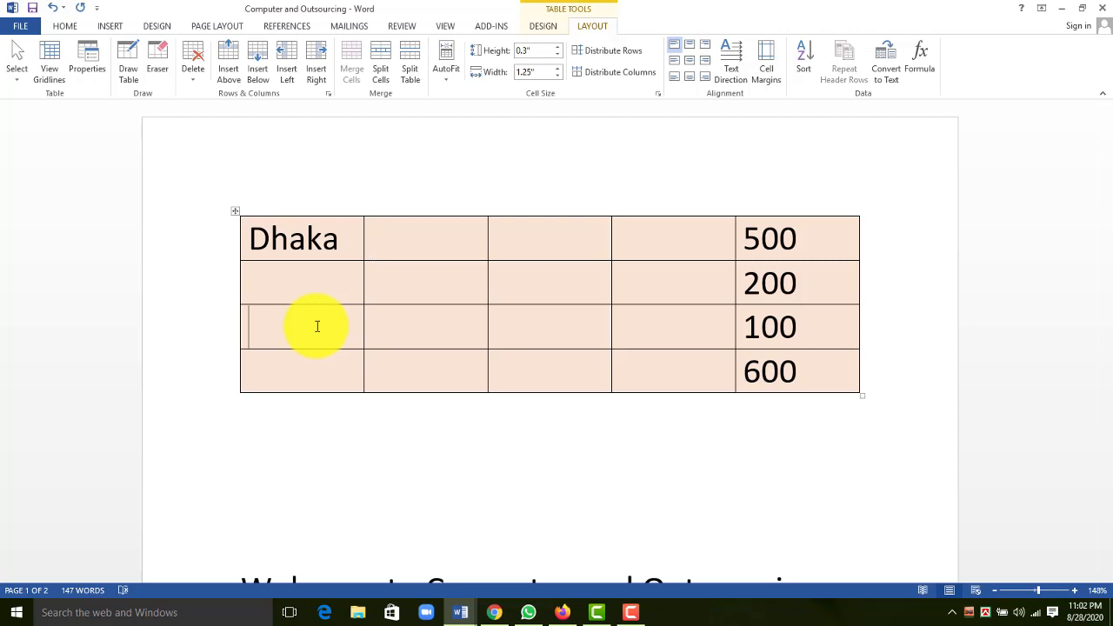
pyautogui.write('500 ')
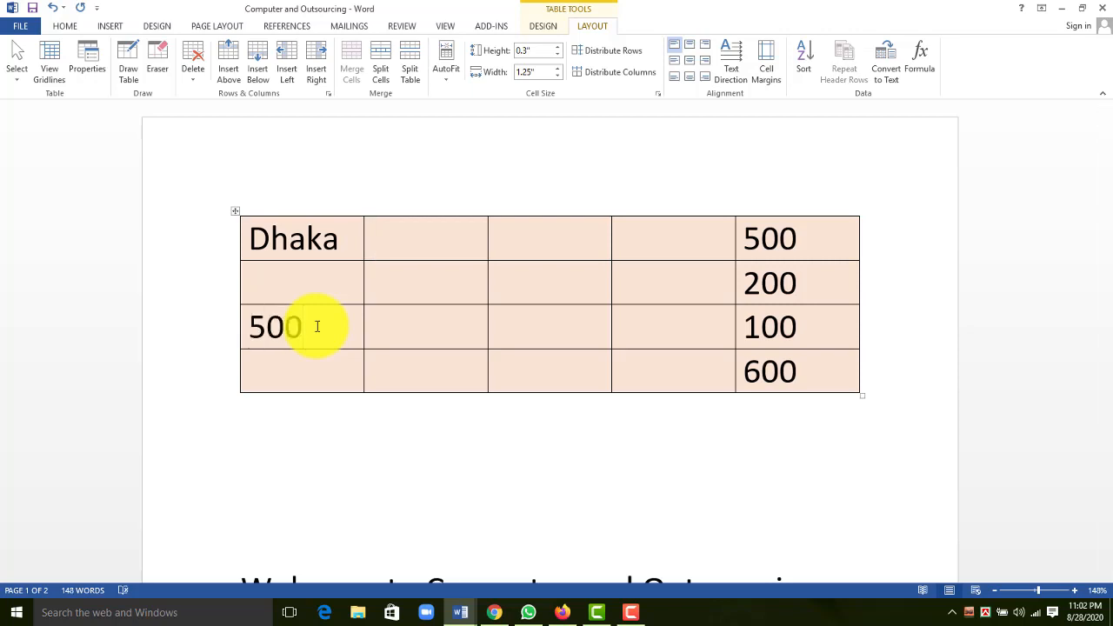
pyautogui.write('100 ')
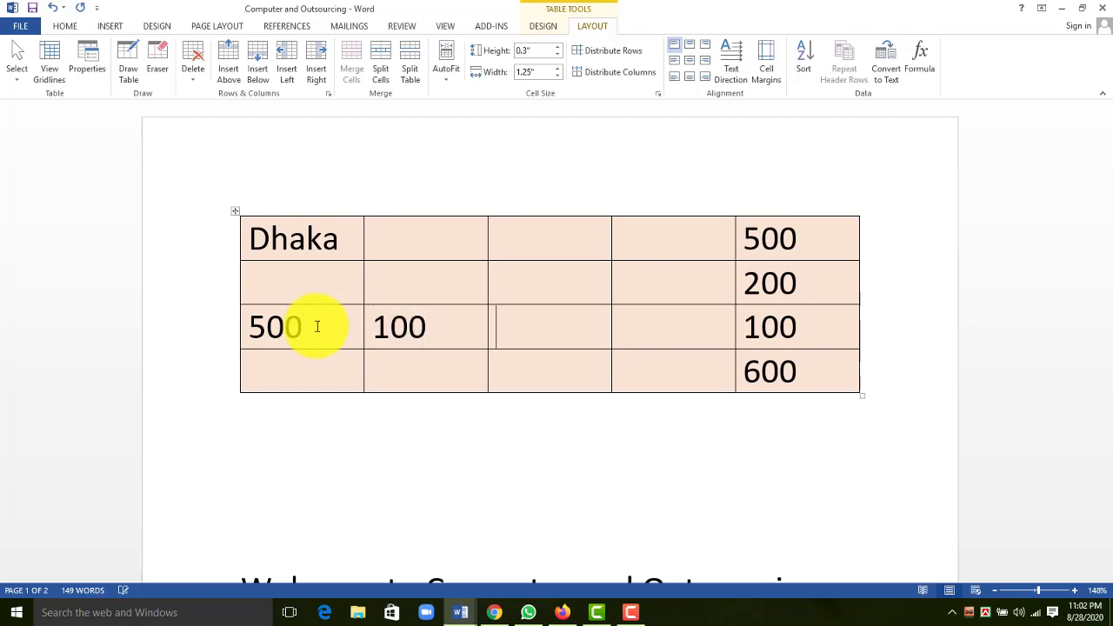
pyautogui.write('50 ')
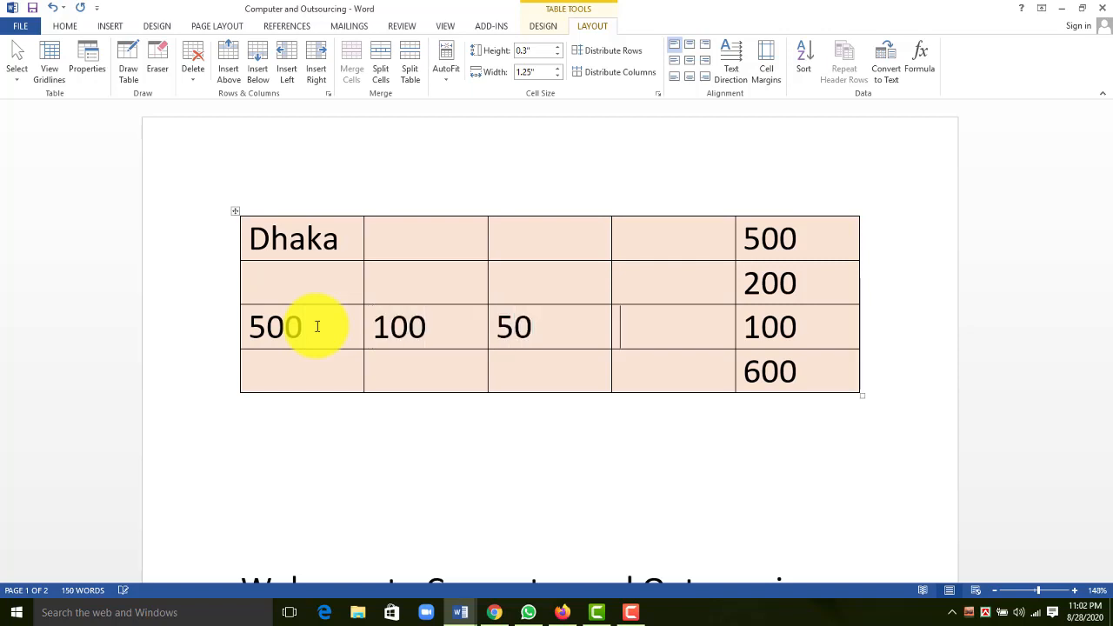
pyautogui.write('200')
# Replace the content of the third row's last cell with the formula =SUM(ABOVE).
pyautogui.click(835, 326)
pyautogui.press('BackSpace')
pyautogui.press('BackSpace')
pyautogui.press('BackSpace')
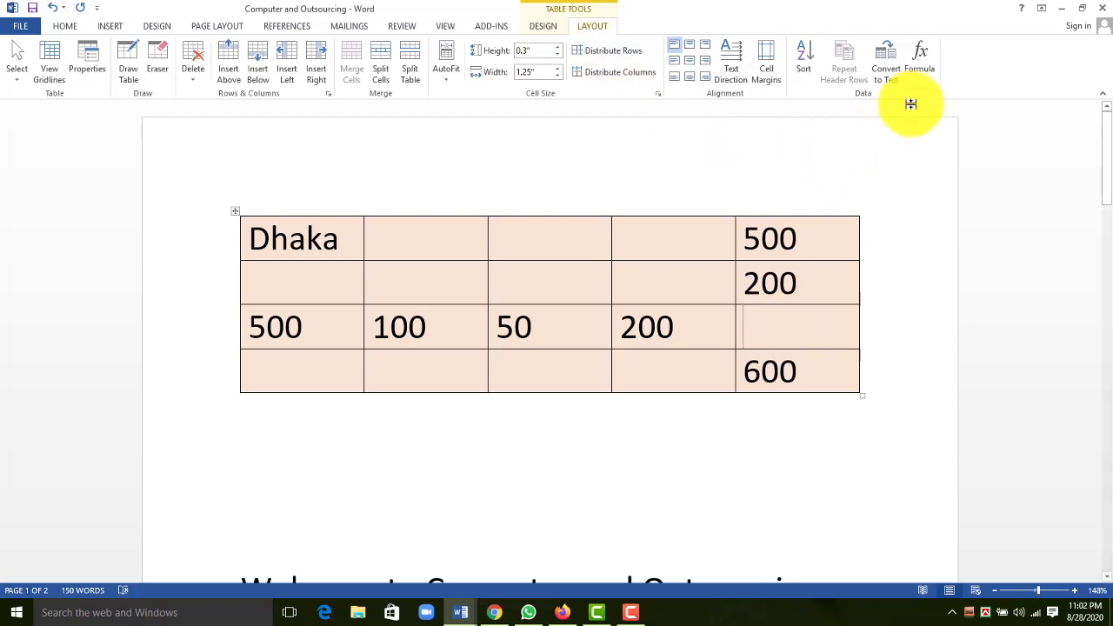
pyautogui.click(928, 63)
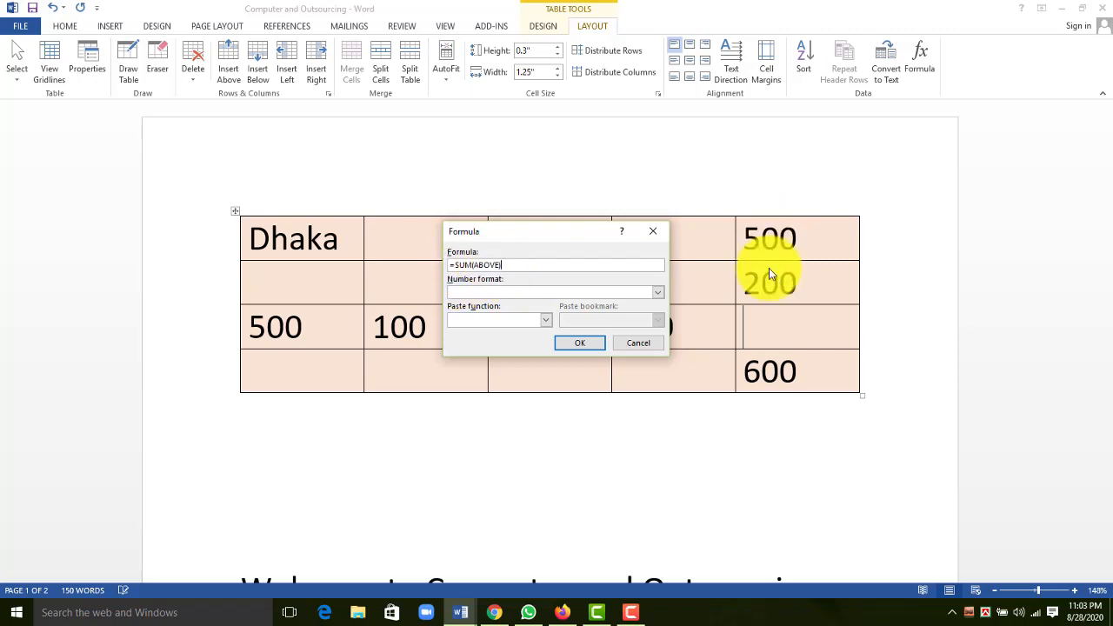
pyautogui.click(588, 344)
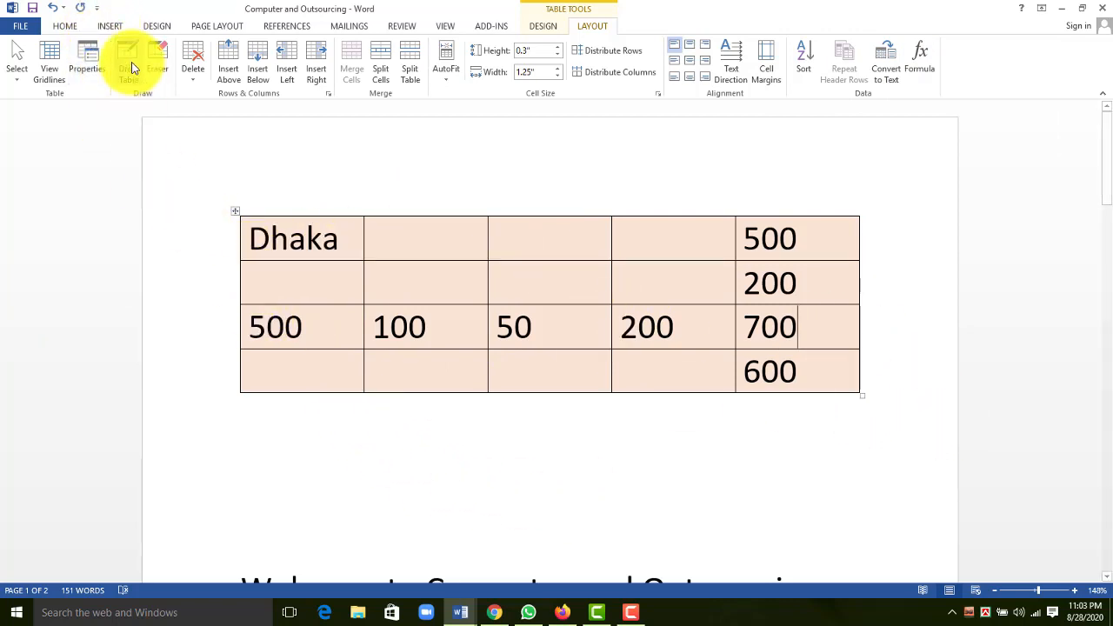
# Create a new blank document and insert the green-background portrait 20200601_133441111 from the Picture folder in Desktop > Desktop.
pyautogui.click(108, 29)
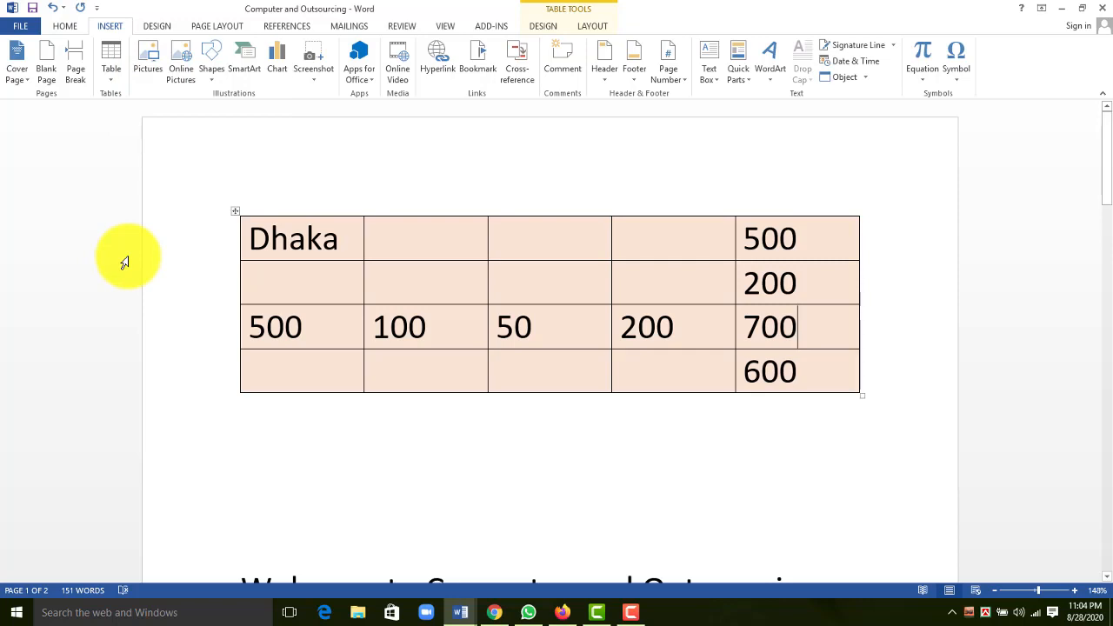
pyautogui.hotkey('ctrl', 'n')
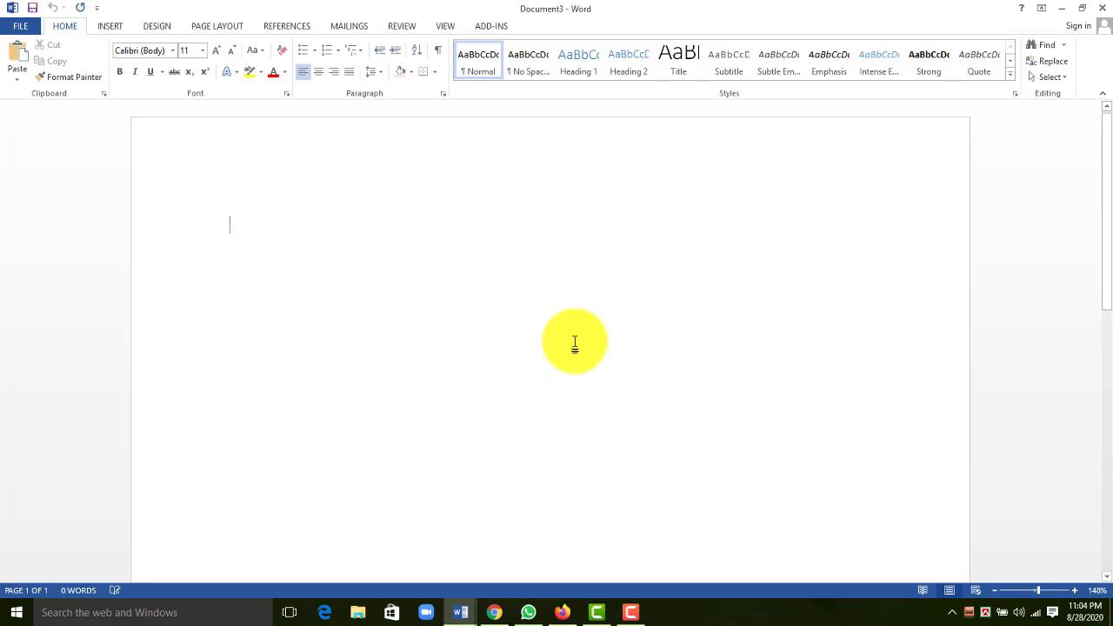
pyautogui.click(111, 26)
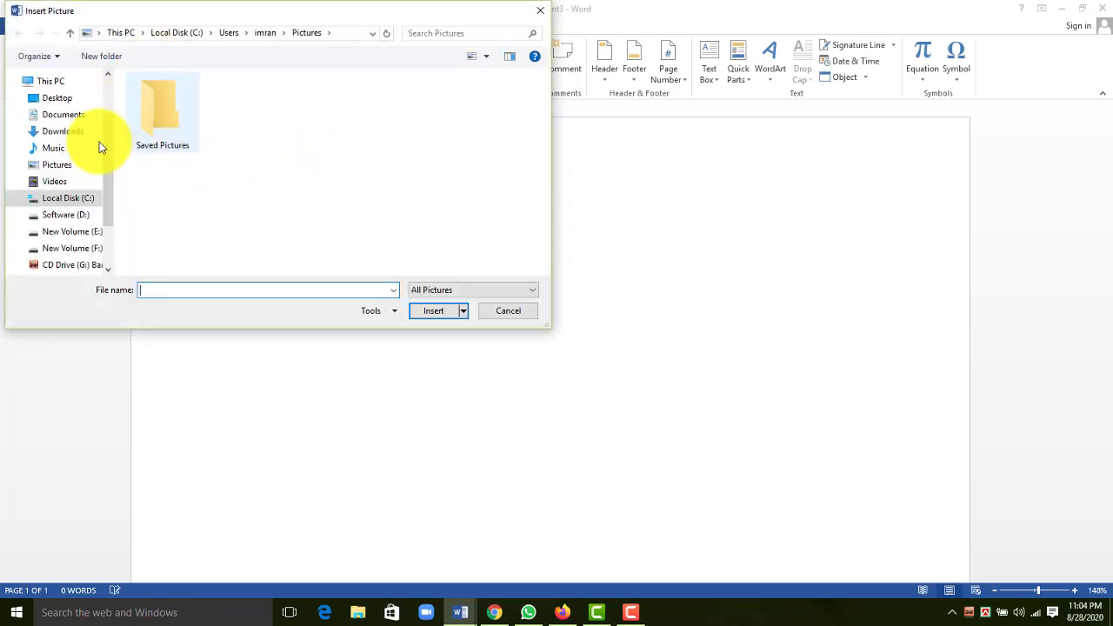
pyautogui.moveTo(110, 171); pyautogui.dragTo(108, 156)
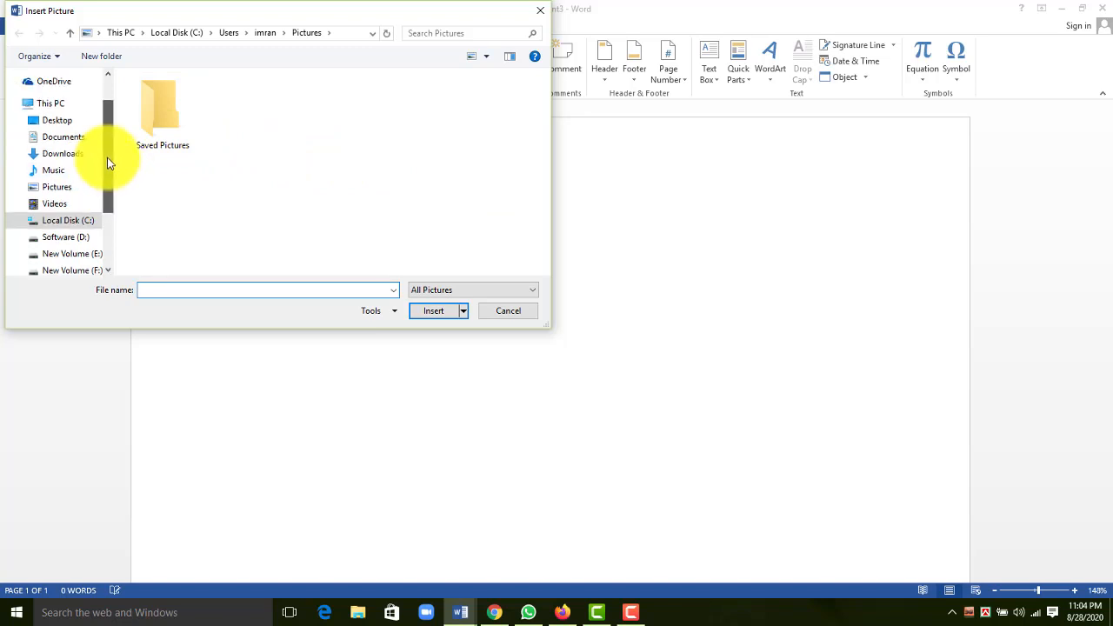
pyautogui.click(58, 121)
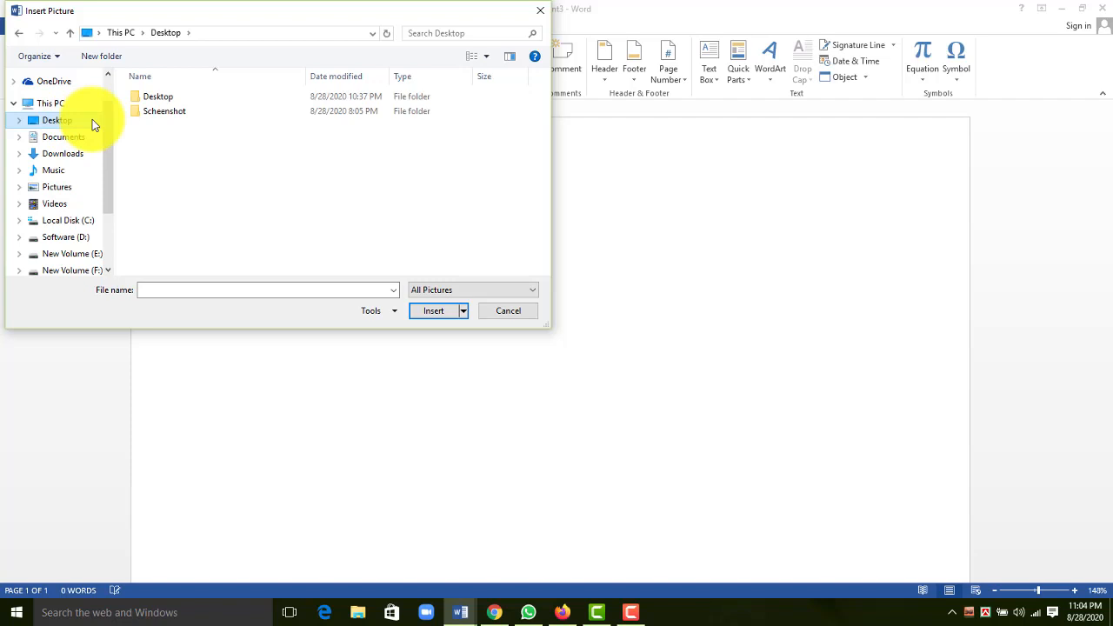
pyautogui.doubleClick(150, 97)
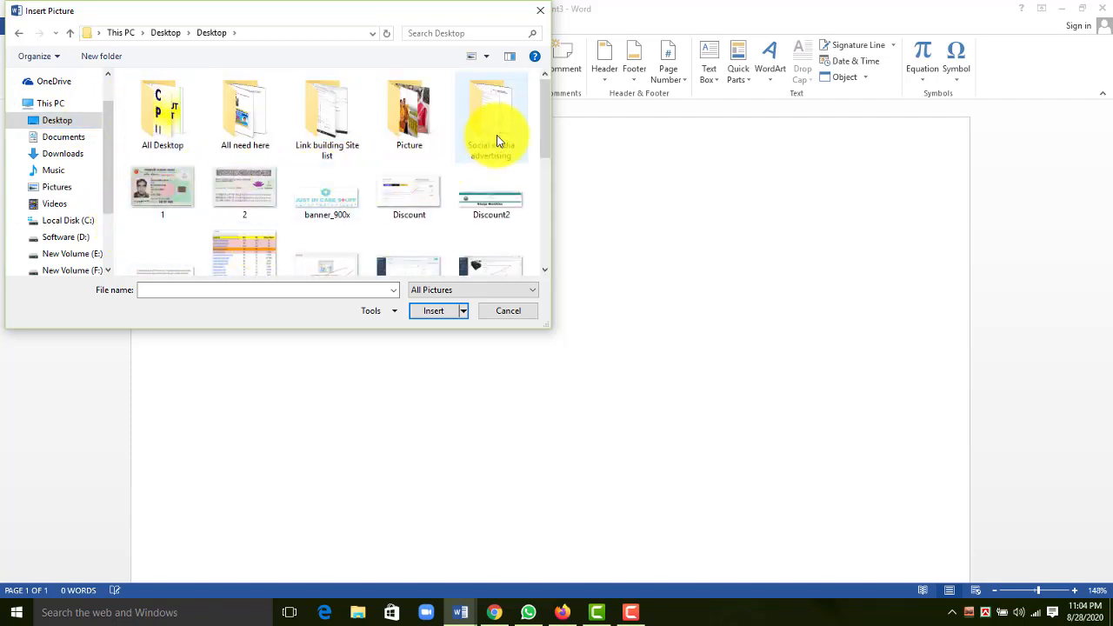
pyautogui.moveTo(545, 140)
pyautogui.mouseDown()
pyautogui.moveTo(539, 226)
pyautogui.moveTo(536, 130)
pyautogui.mouseUp()
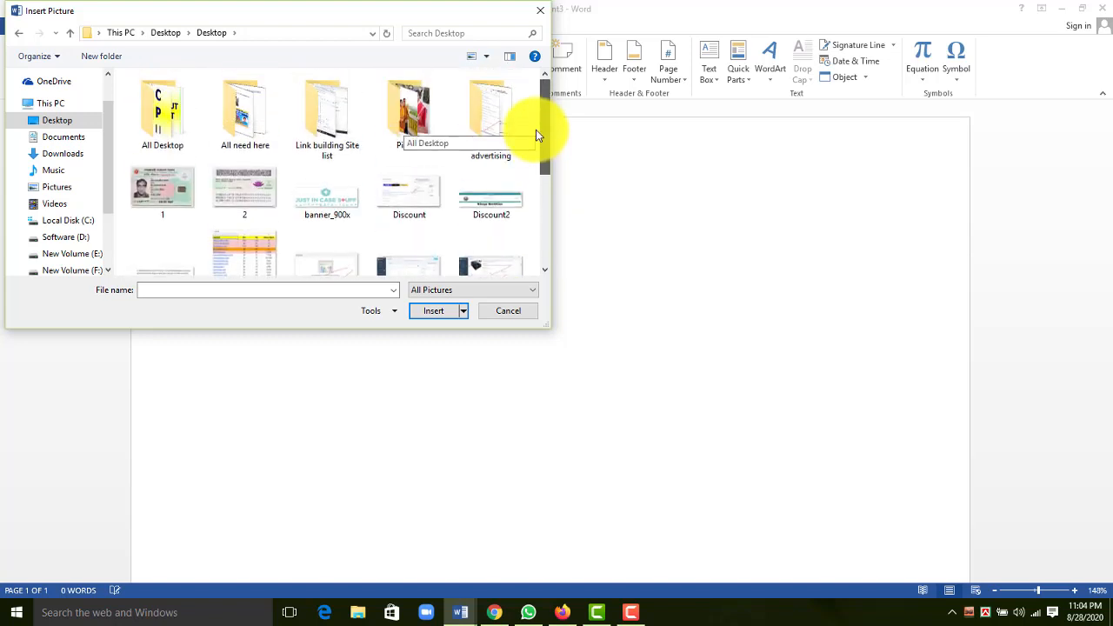
pyautogui.doubleClick(404, 104)
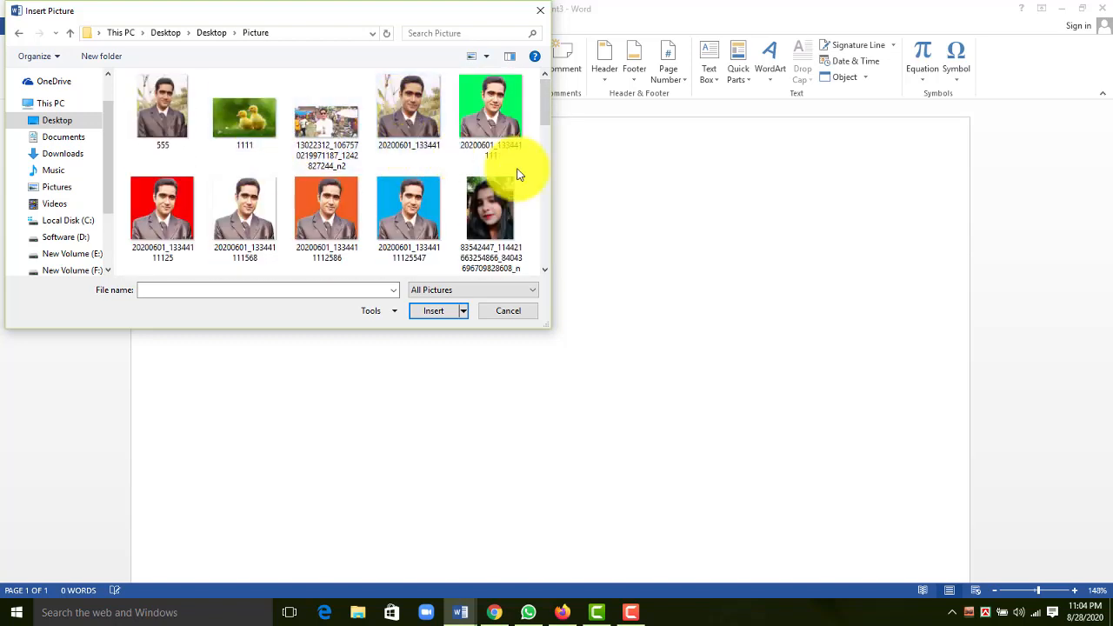
pyautogui.click(494, 128)
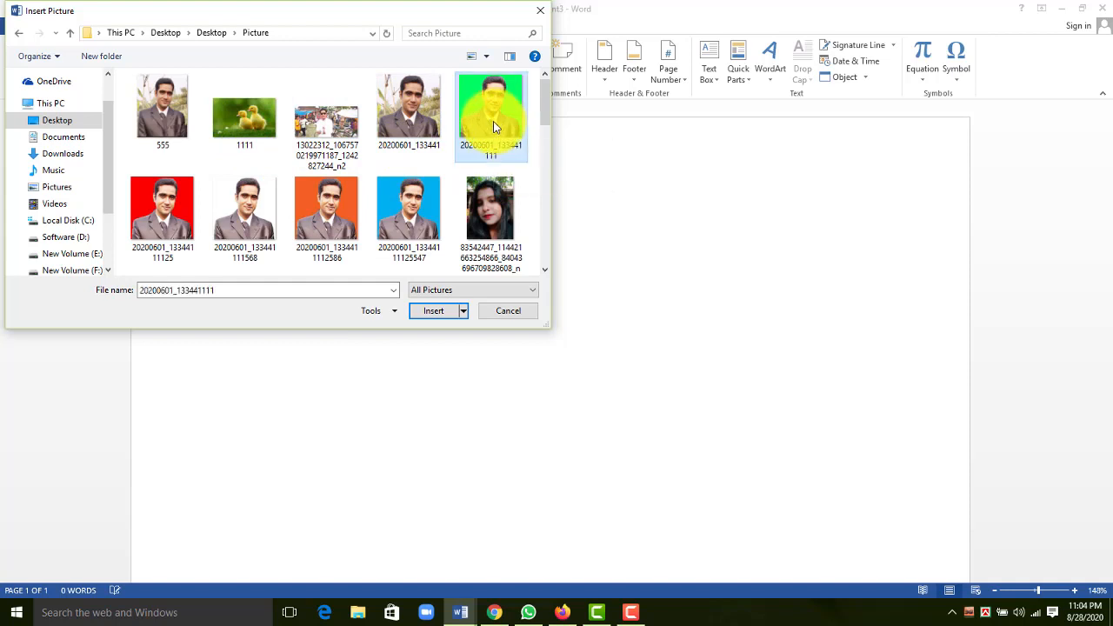
pyautogui.click(432, 313)
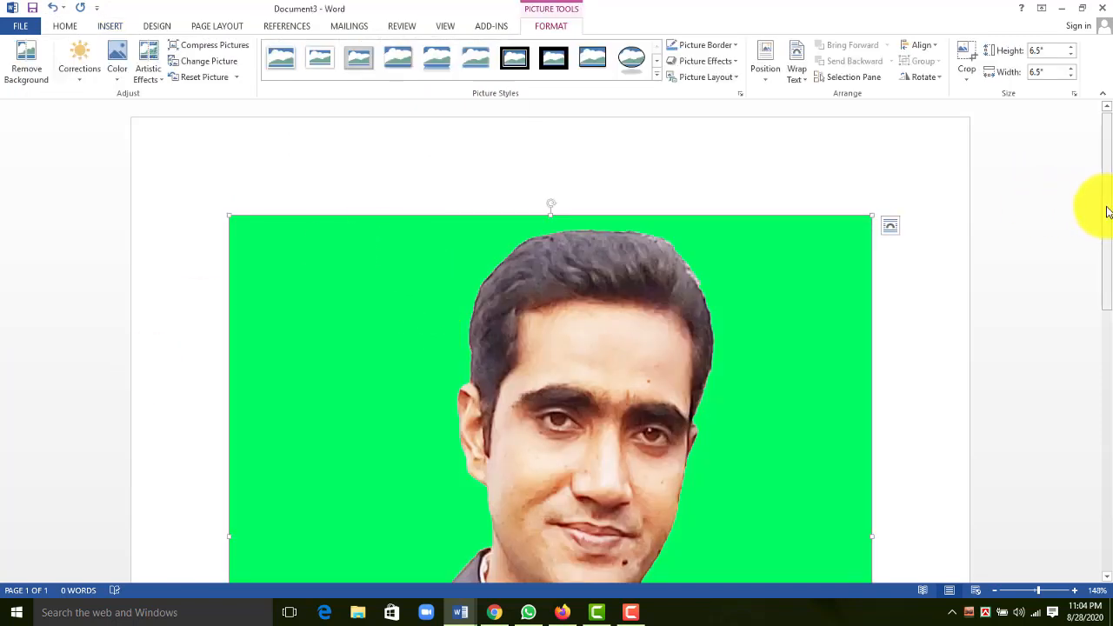
pyautogui.moveTo(1106, 211); pyautogui.dragTo(1101, 372)
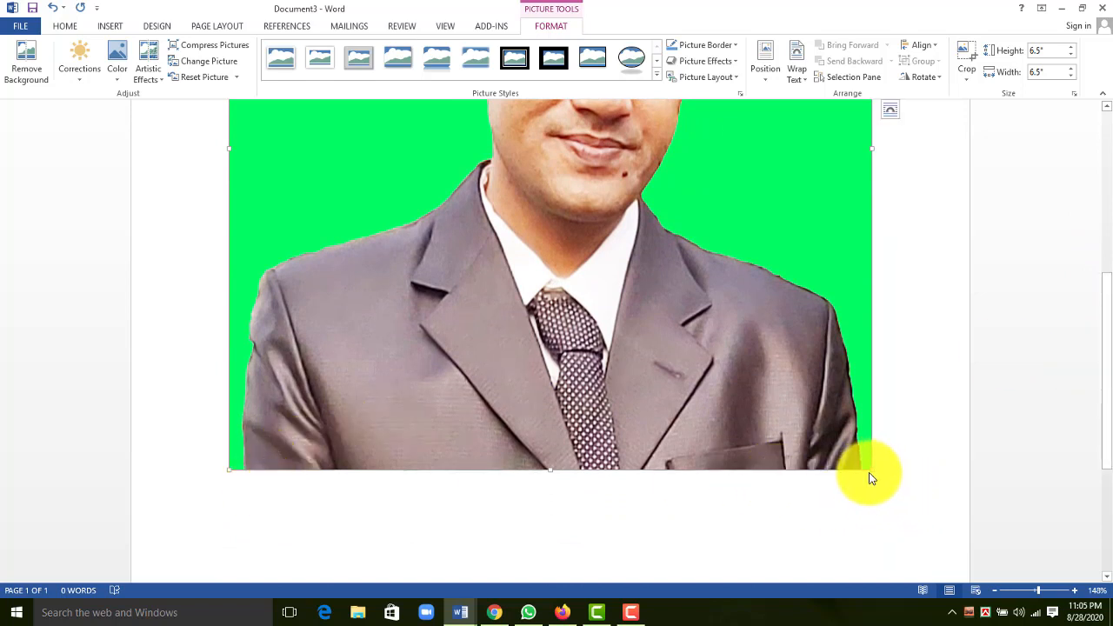
# Shrink the portrait proportionally to about 3.77" high by 3.77" wide and deselect it.
pyautogui.moveTo(872, 470); pyautogui.dragTo(837, 443)
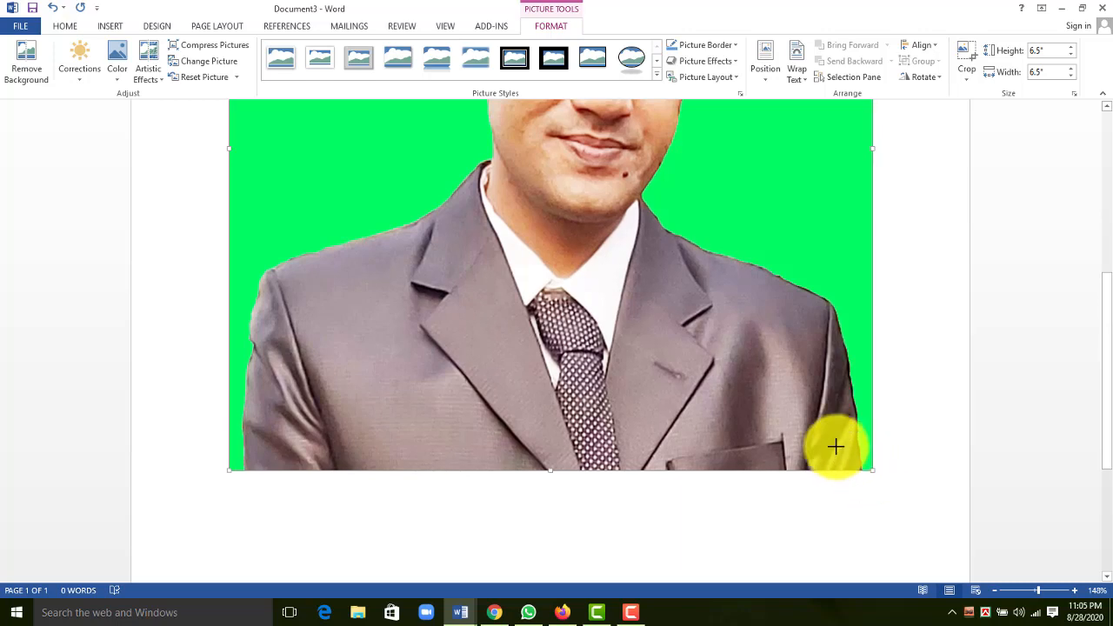
pyautogui.scroll(5, 783, 396)
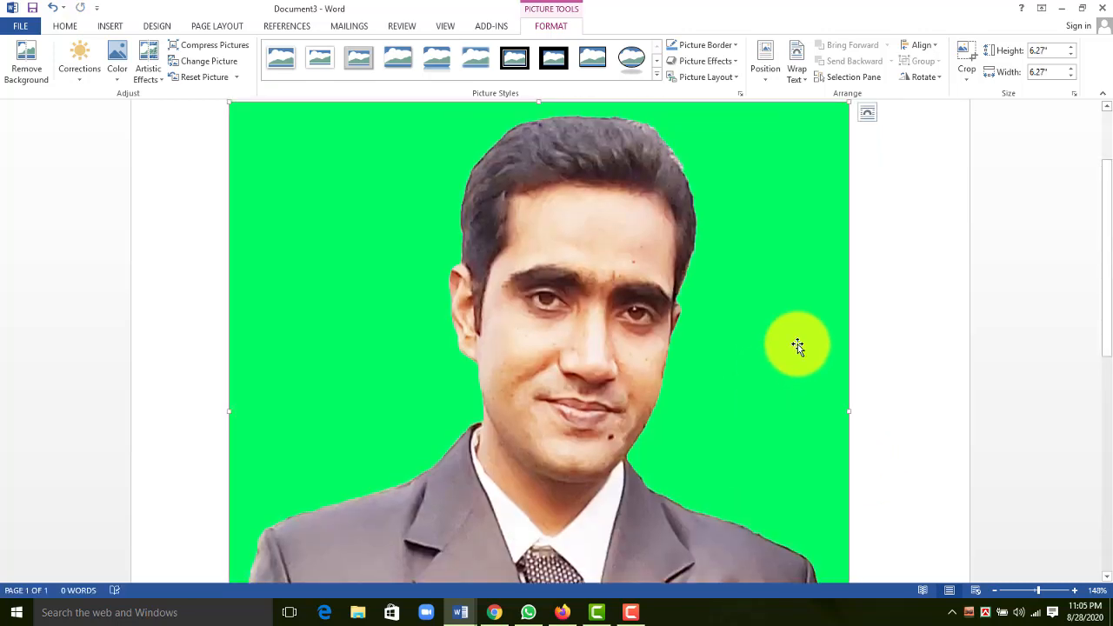
pyautogui.moveTo(1109, 267); pyautogui.dragTo(1101, 241)
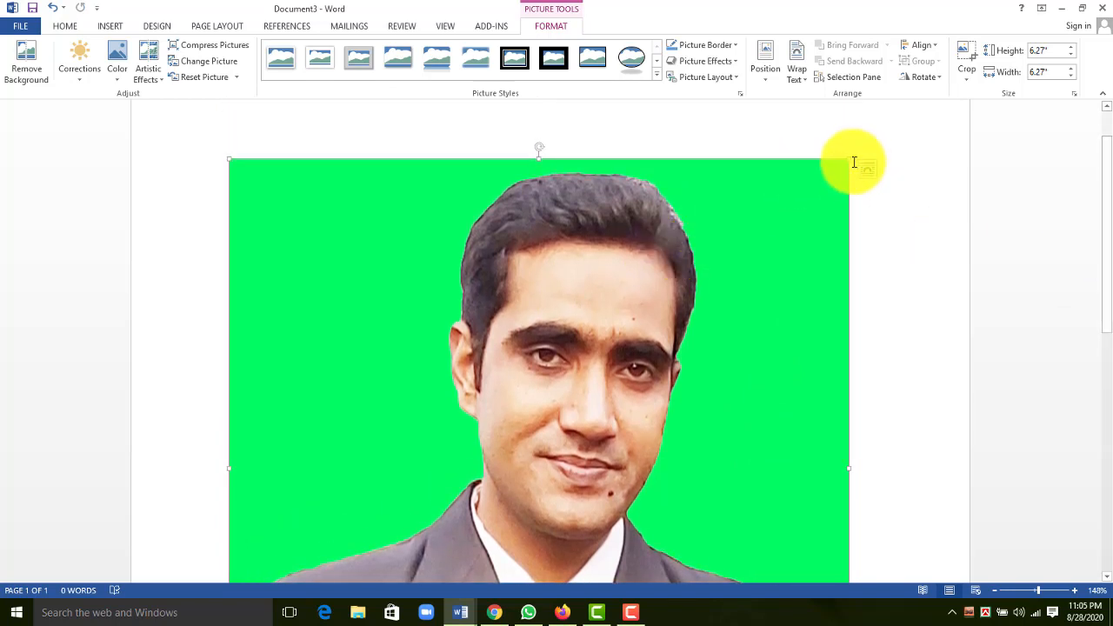
pyautogui.moveTo(850, 161); pyautogui.dragTo(501, 339)
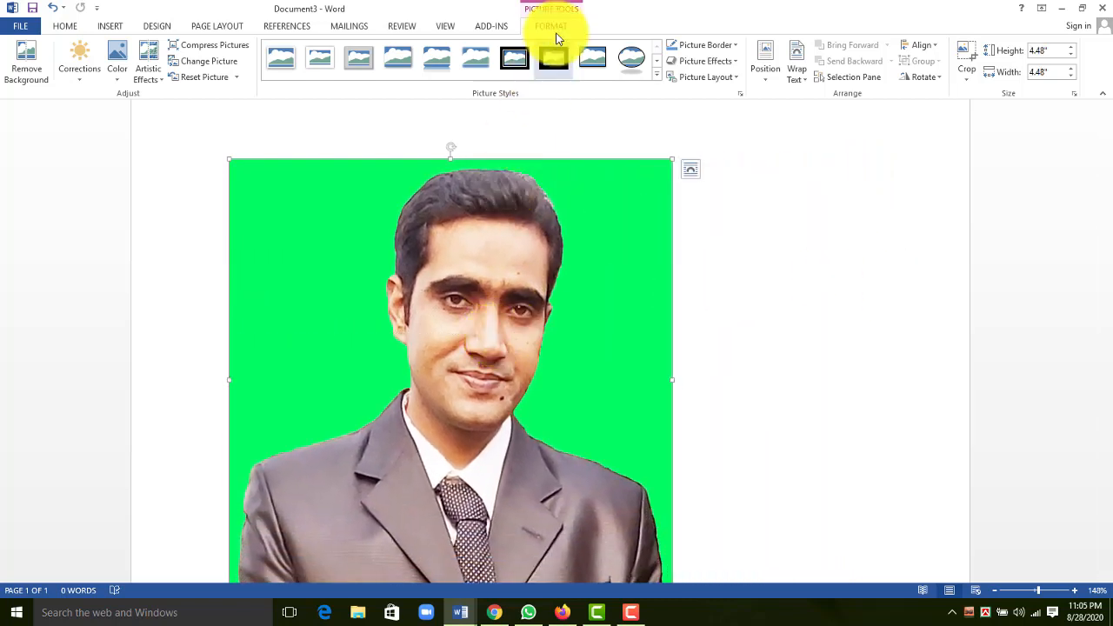
pyautogui.click(809, 326)
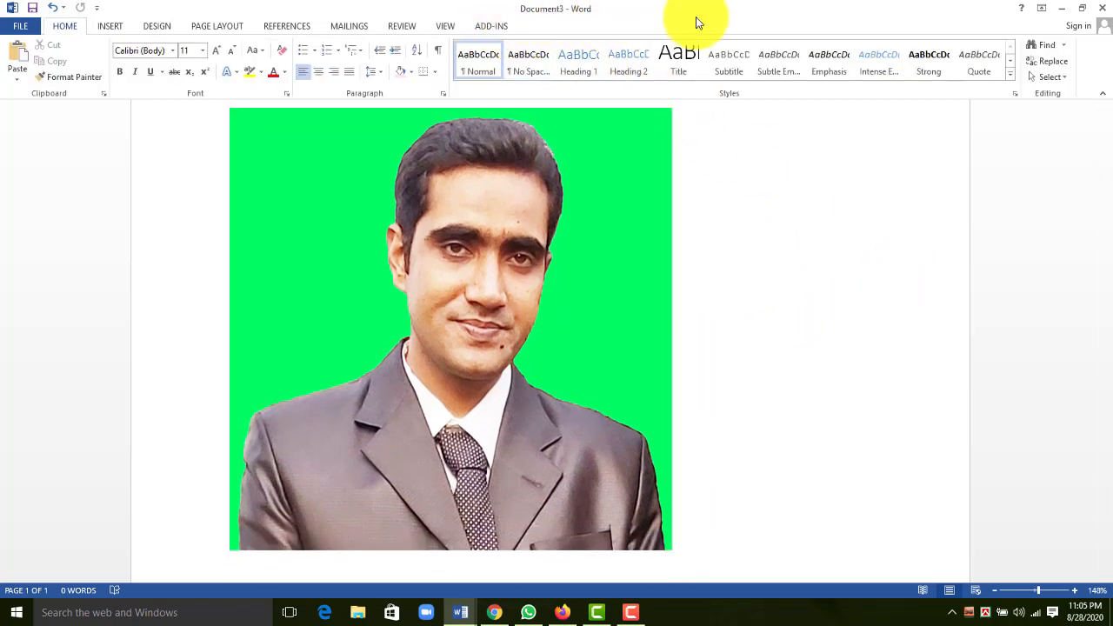
pyautogui.click(612, 315)
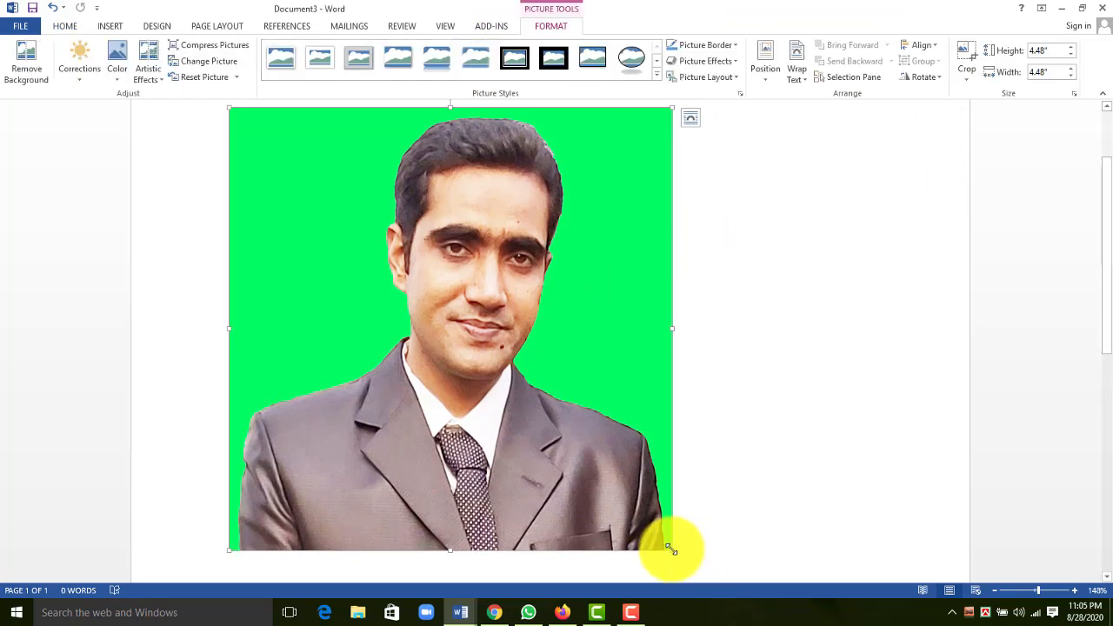
pyautogui.moveTo(668, 548); pyautogui.dragTo(577, 460)
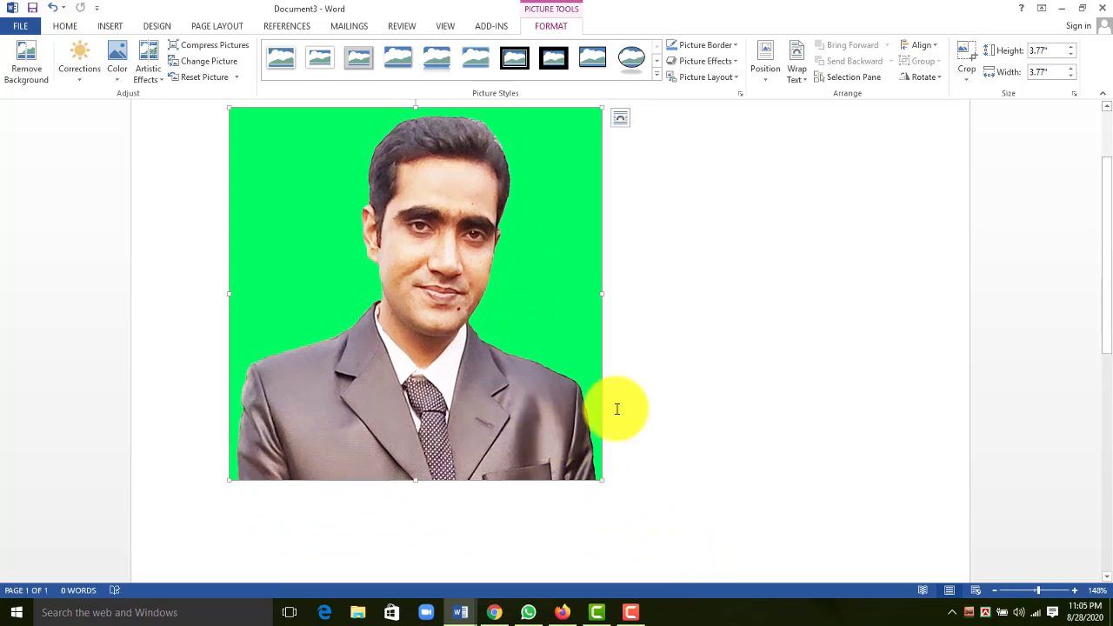
pyautogui.click(750, 319)
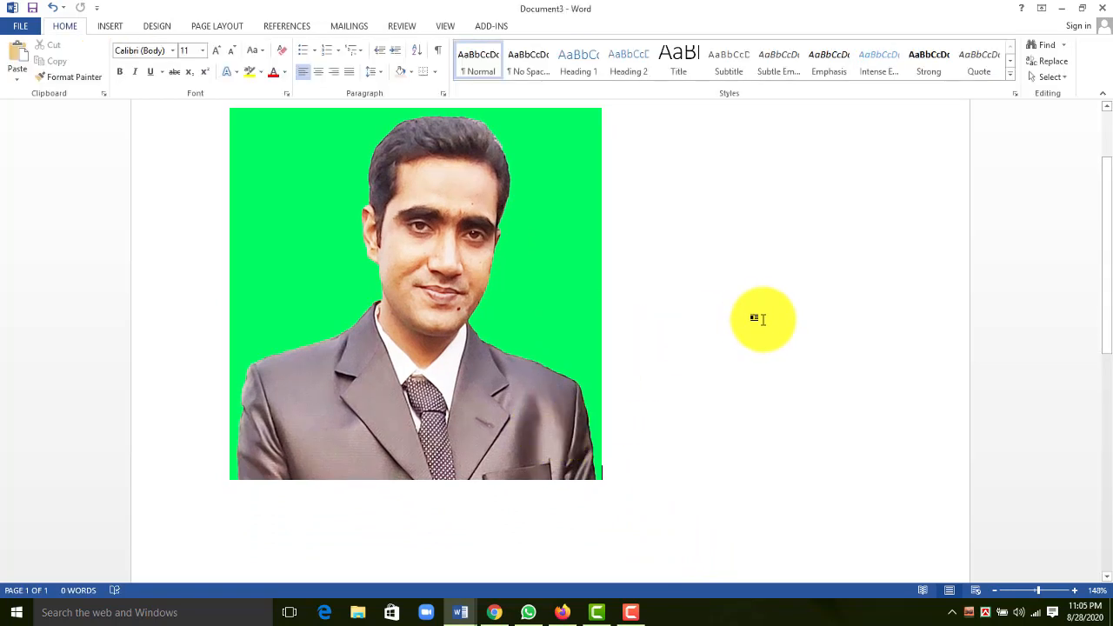
# Recolor the portrait with the strongest Color Saturation preset.
pyautogui.click(548, 334)
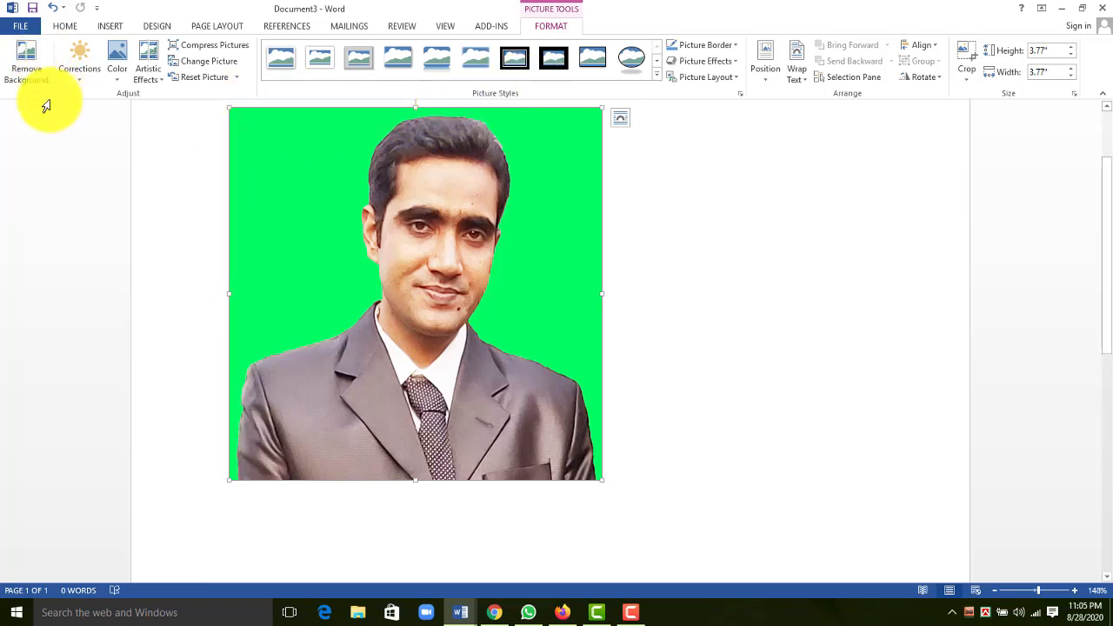
pyautogui.click(119, 84)
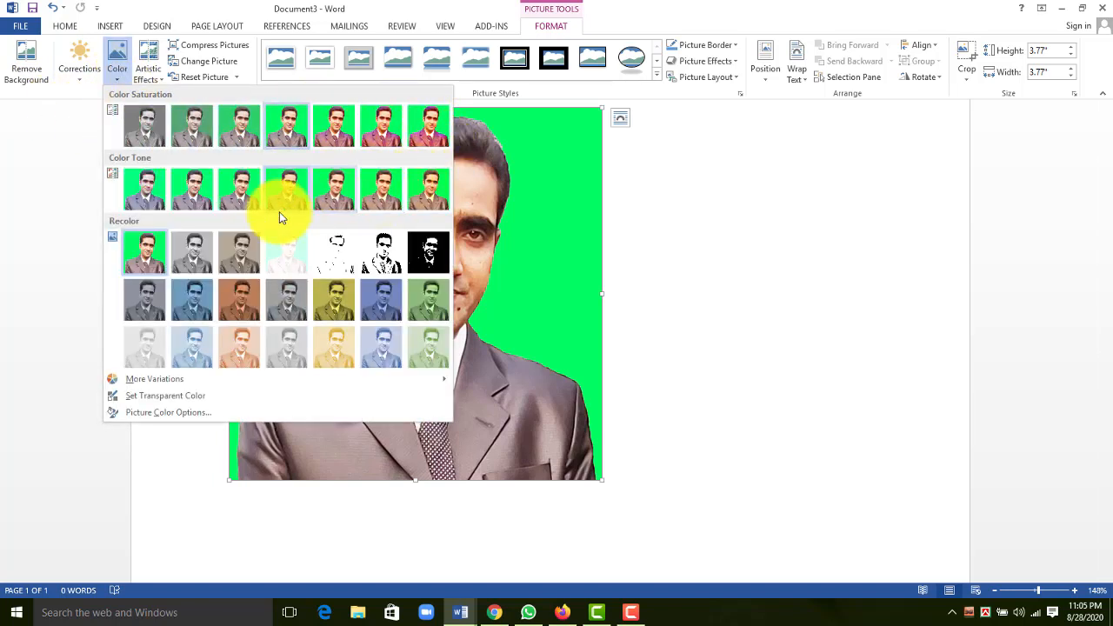
pyautogui.click(430, 135)
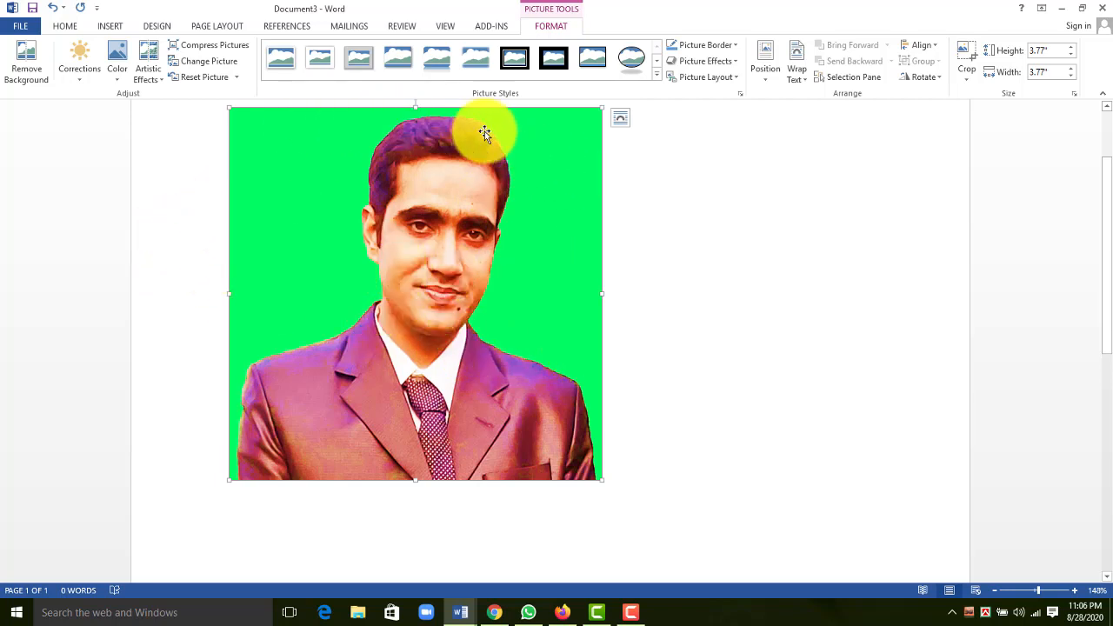
# Try a simple white frame style on the portrait and tilt it with the first Parallel 3-D Rotation preset.
pyautogui.click(629, 60)
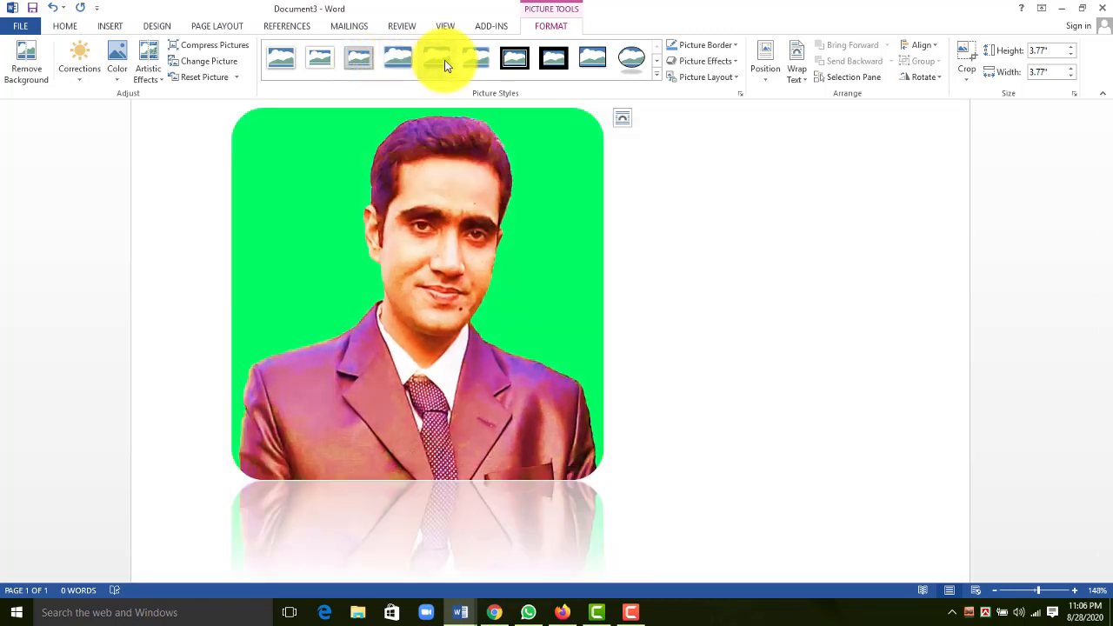
pyautogui.click(276, 63)
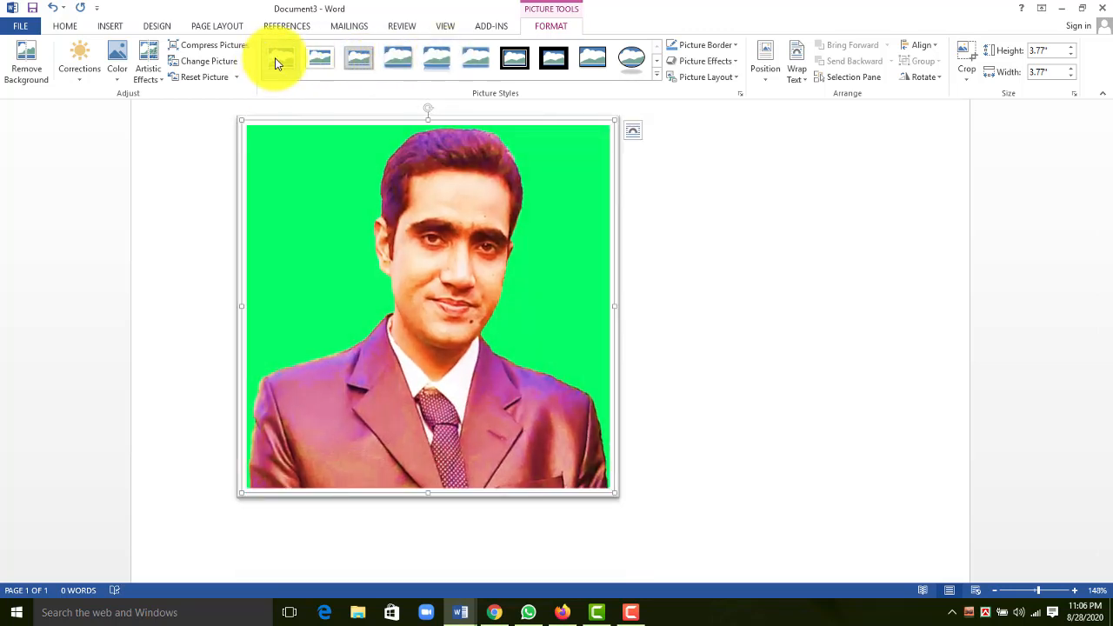
pyautogui.click(736, 61)
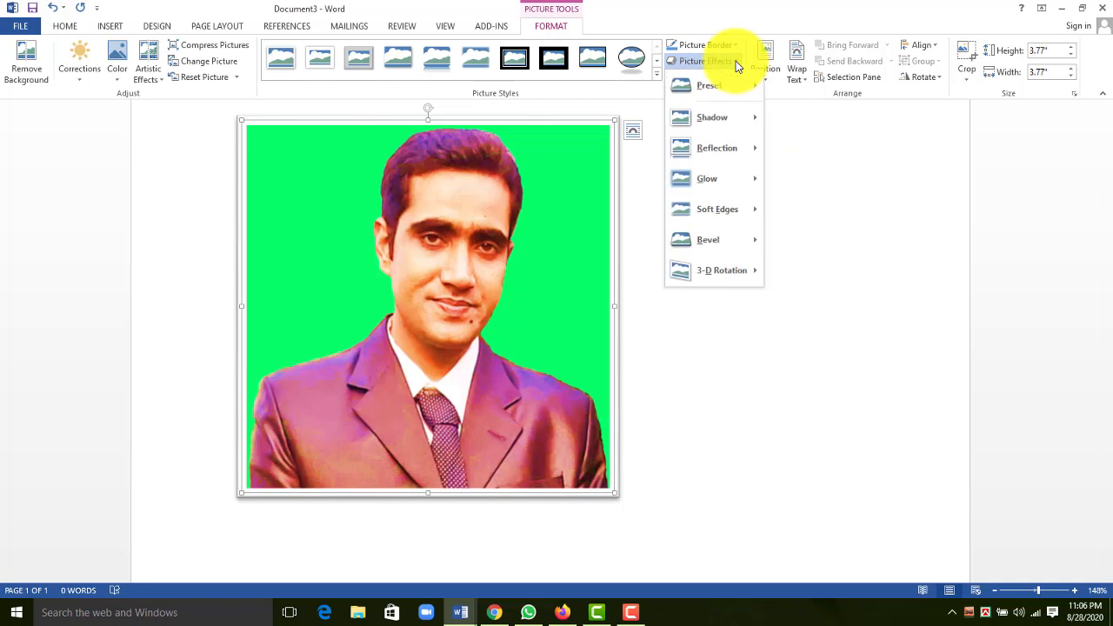
pyautogui.moveTo(720, 280)
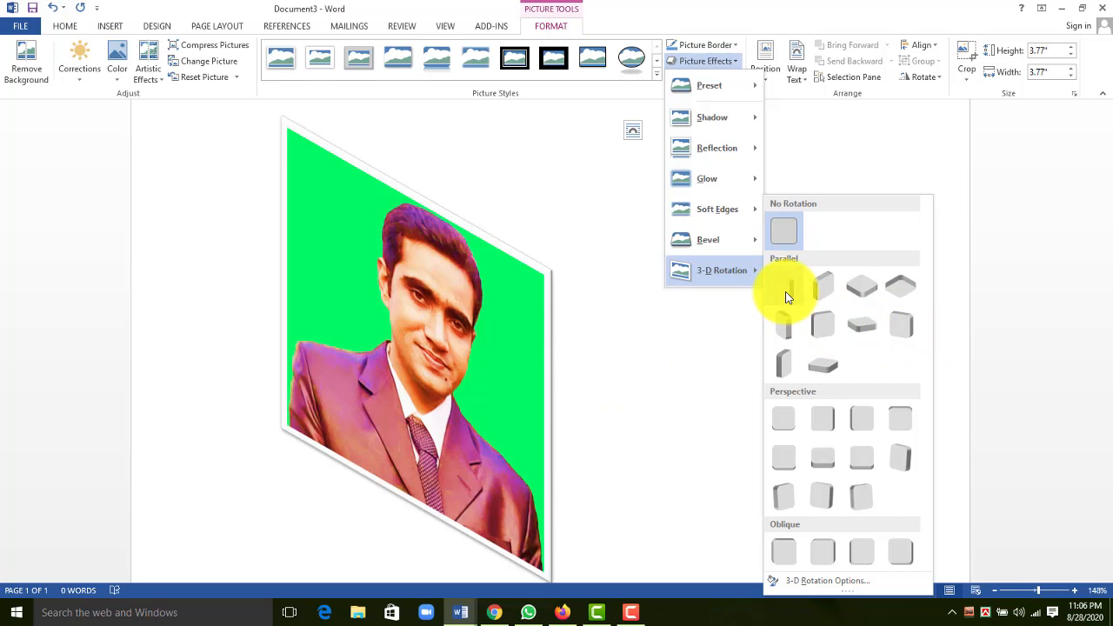
pyautogui.click(786, 298)
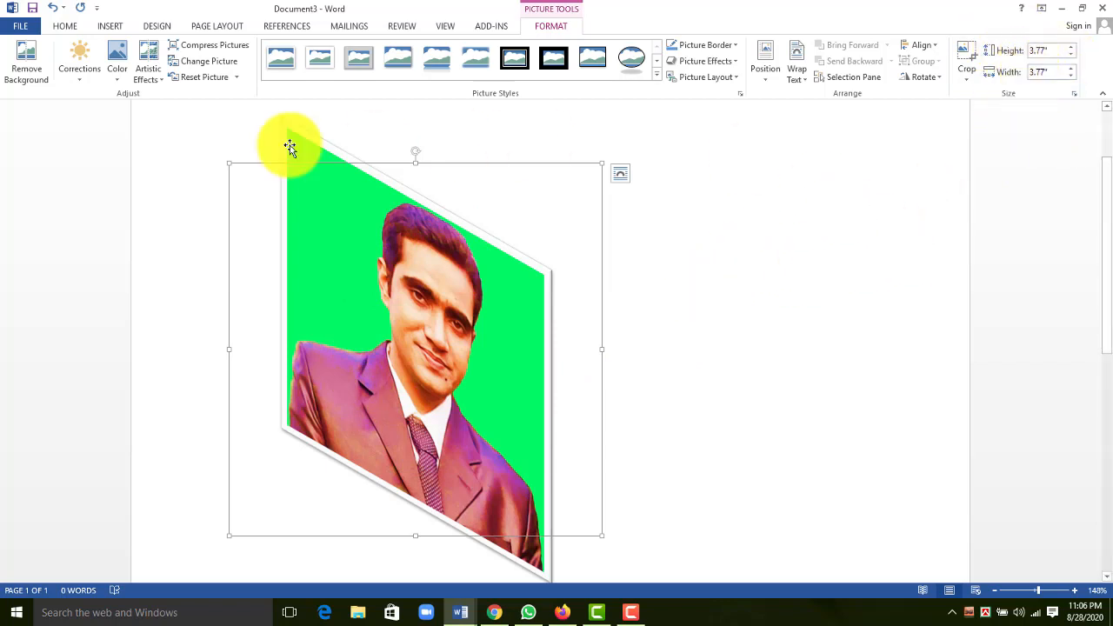
# Apply the gray metal frame picture style to the portrait and bring up the Insert commands.
pyautogui.click(363, 67)
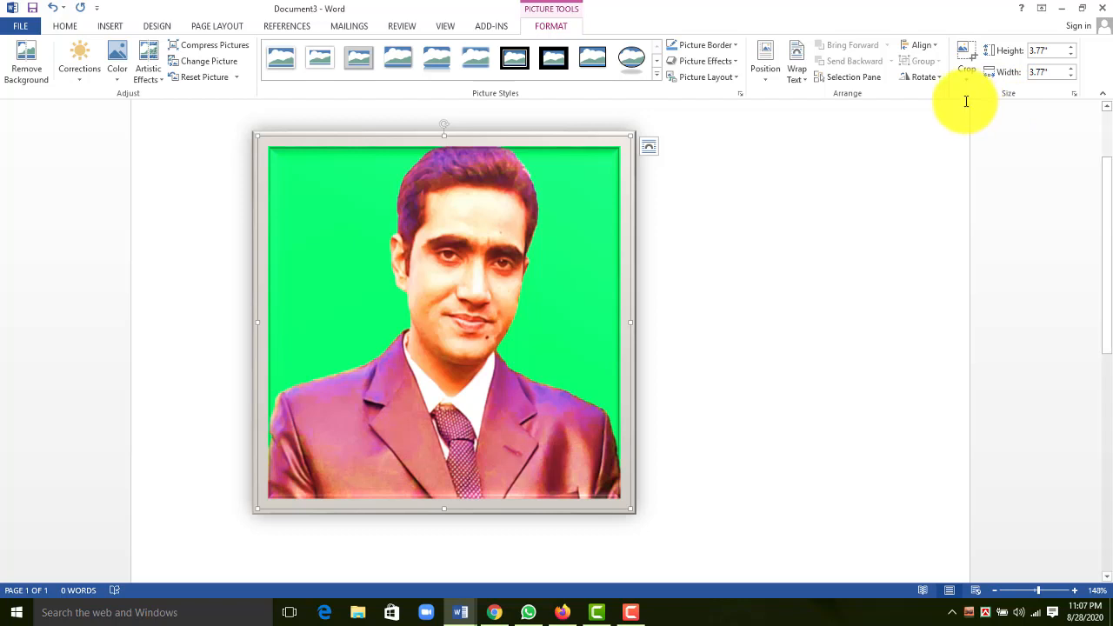
pyautogui.click(111, 26)
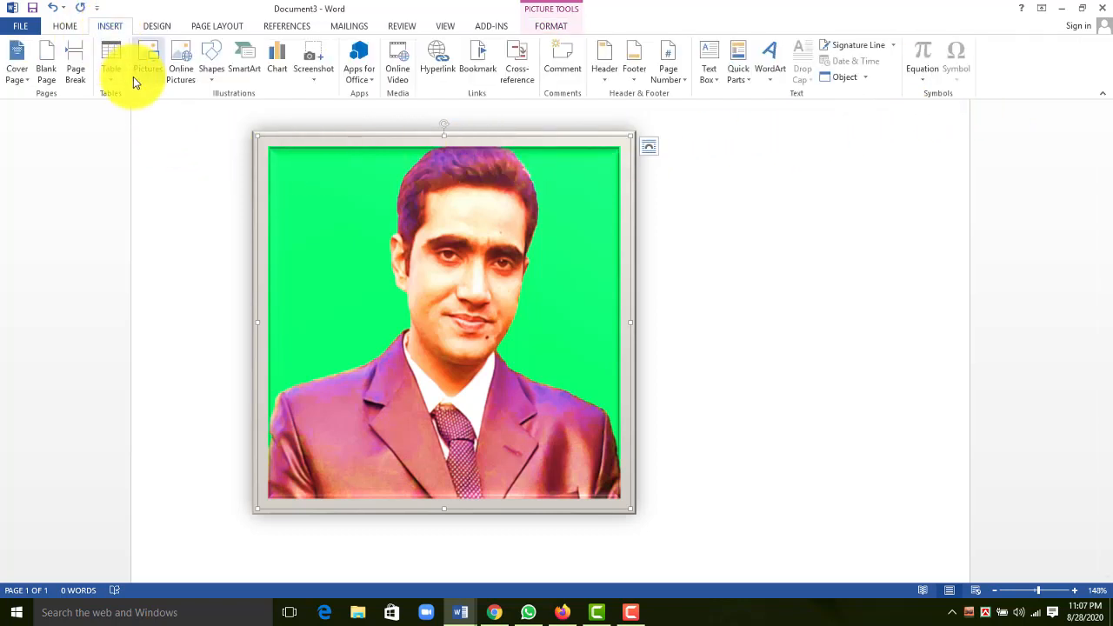